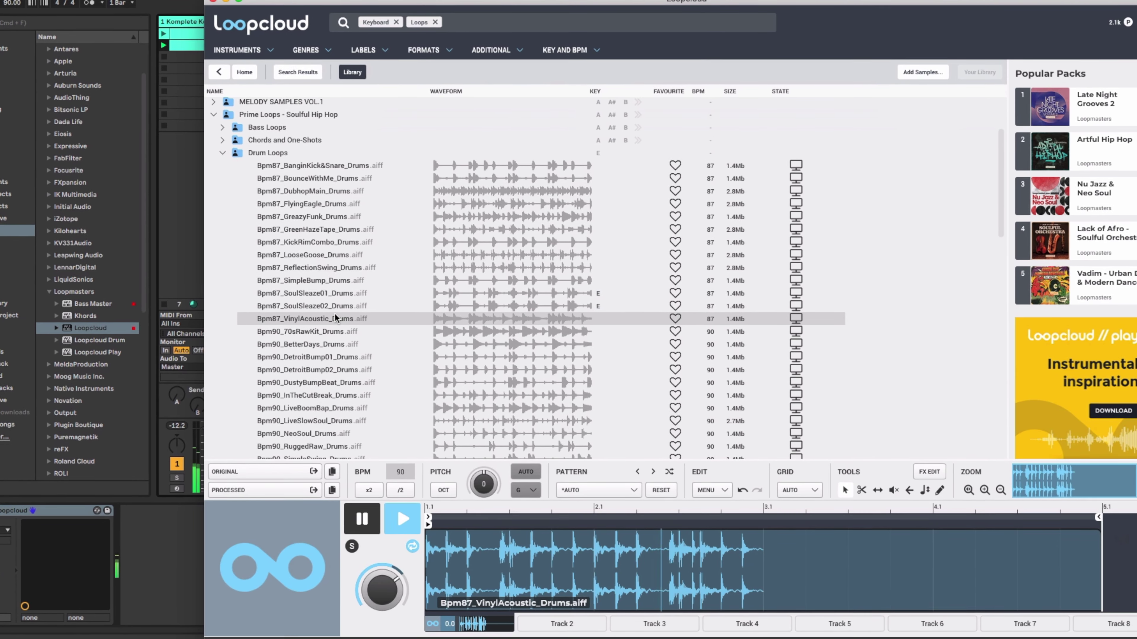
# Audition the Bpm87_VinylAcoustic_Drums and Bpm87_SoulSleaze01_Drums loops.
pyautogui.click(345, 317)
pyautogui.click(316, 293)
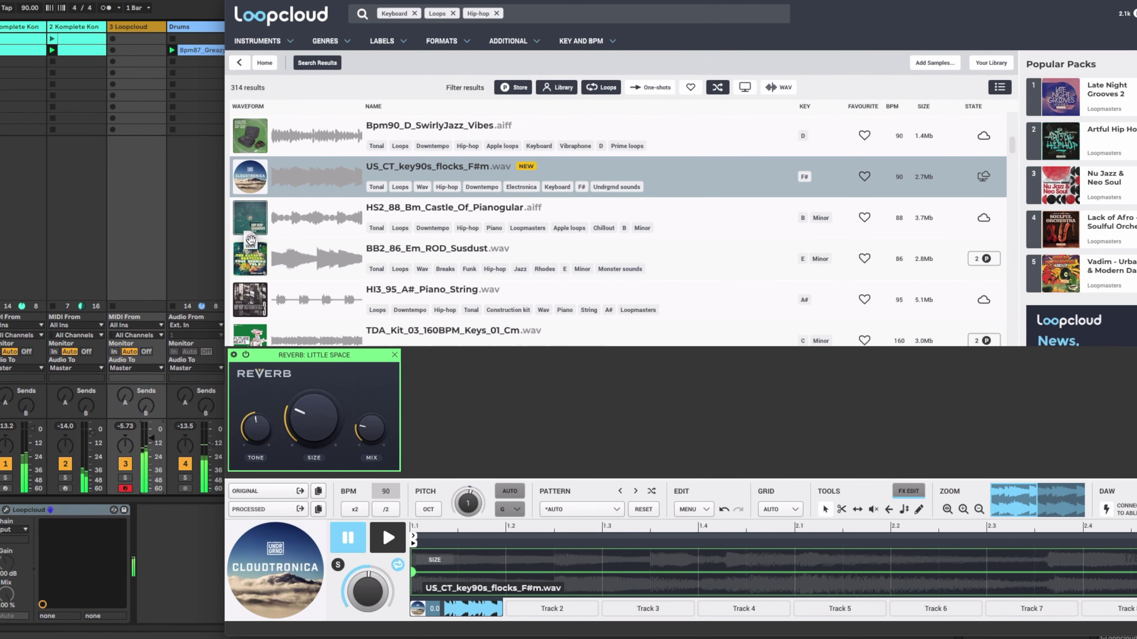
# Place the processed US_CT_key90s_flocks_F#m loop into the Ableton Live session.
pyautogui.moveTo(283, 518); pyautogui.dragTo(181, 220)
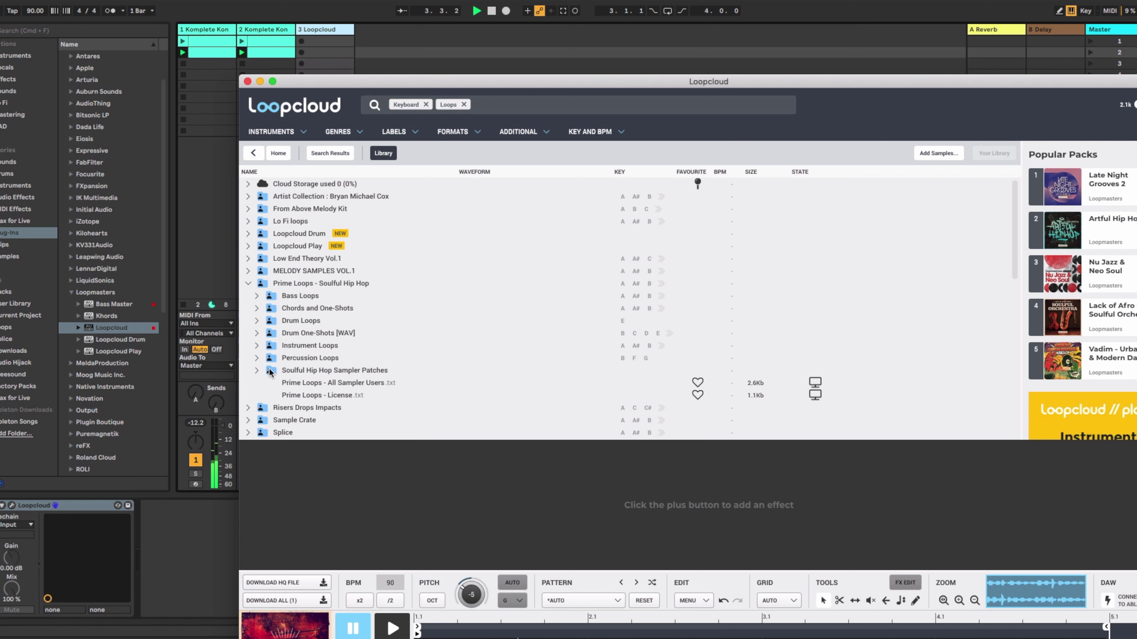
# Expand the Drum Loops folder of Prime Loops - Soulful Hip Hop and preview Bpm87_FlyingEagle_Drums.
pyautogui.click(256, 321)
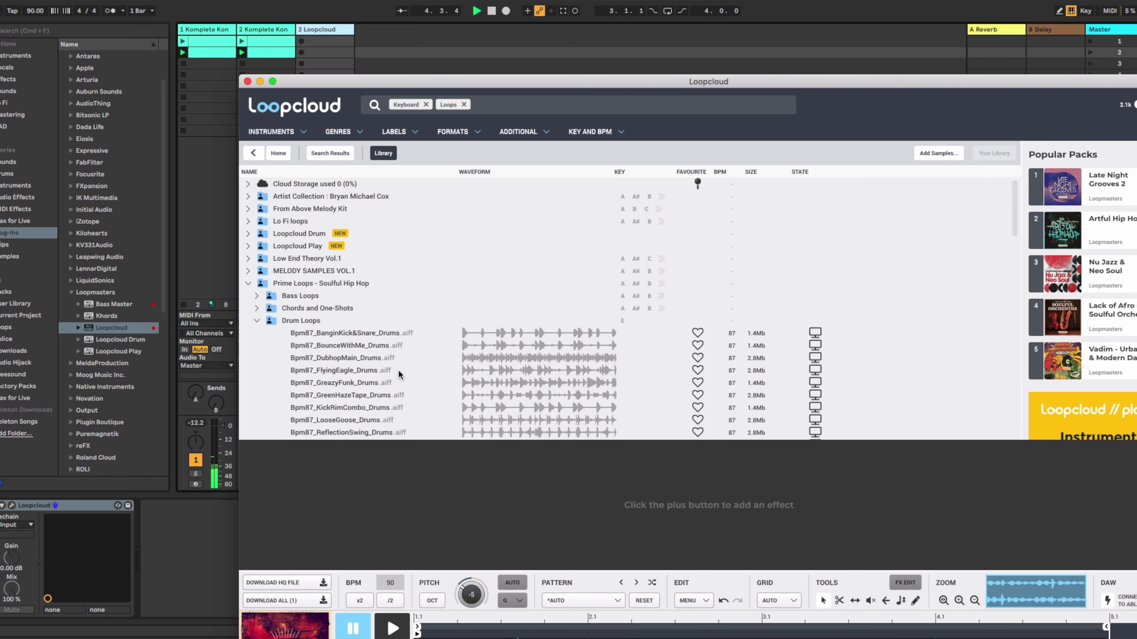
pyautogui.click(398, 369)
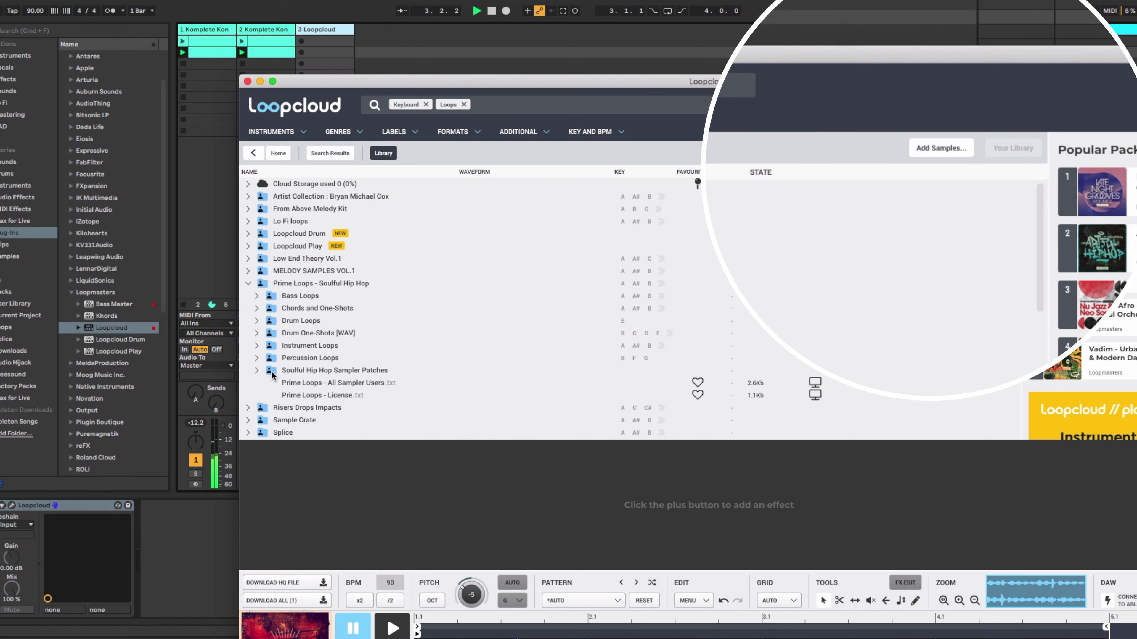
pyautogui.click(257, 321)
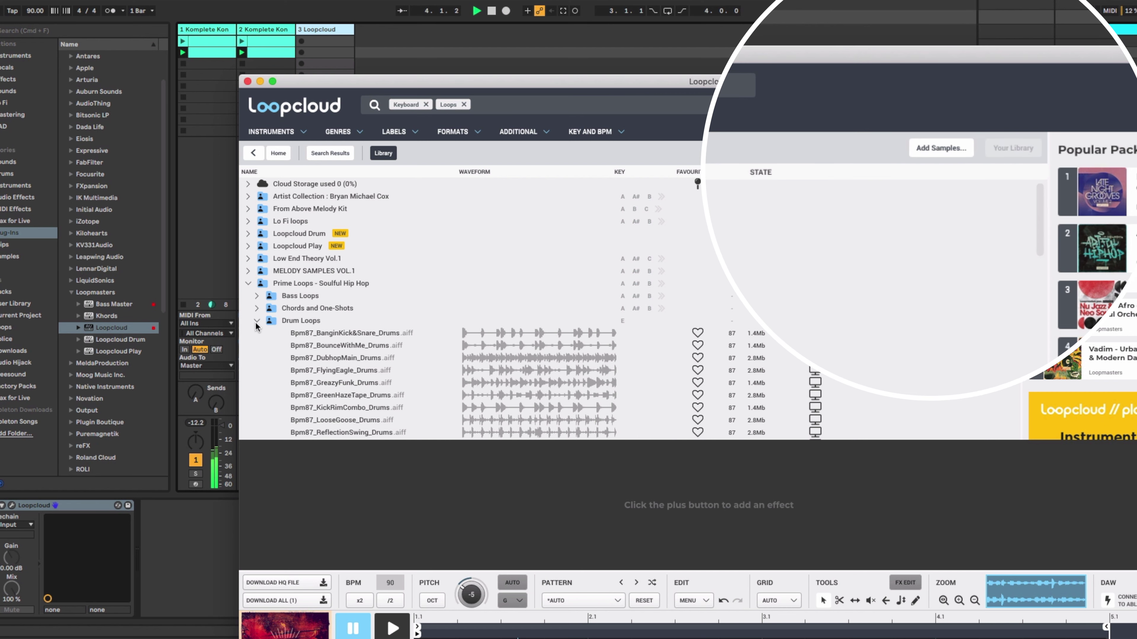
pyautogui.click(353, 370)
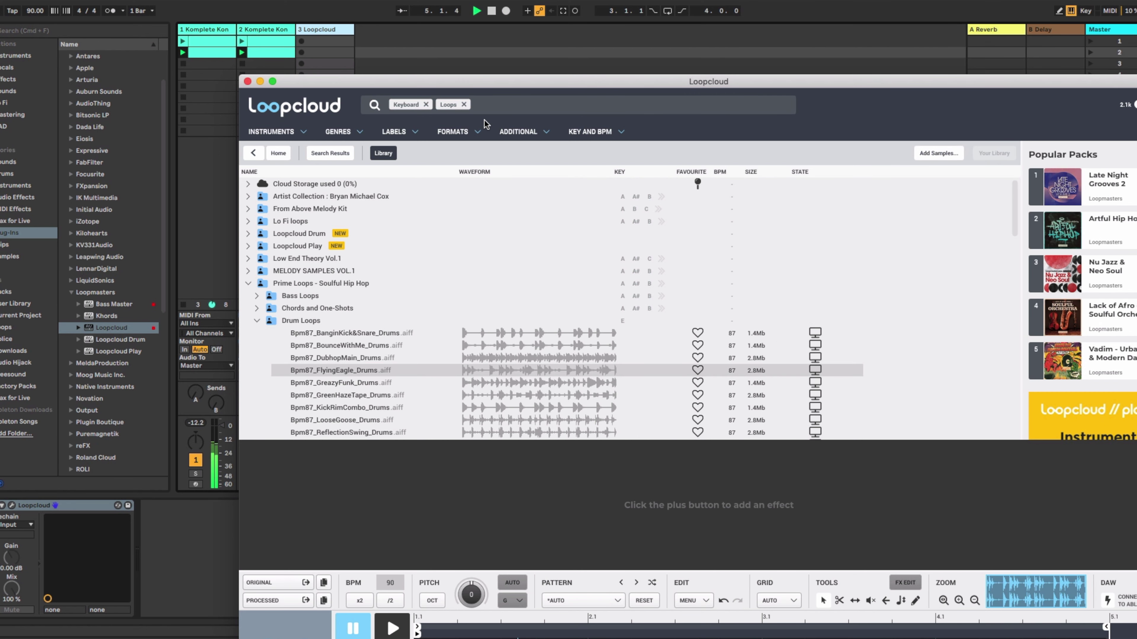
pyautogui.moveTo(487, 81); pyautogui.dragTo(470, 6)
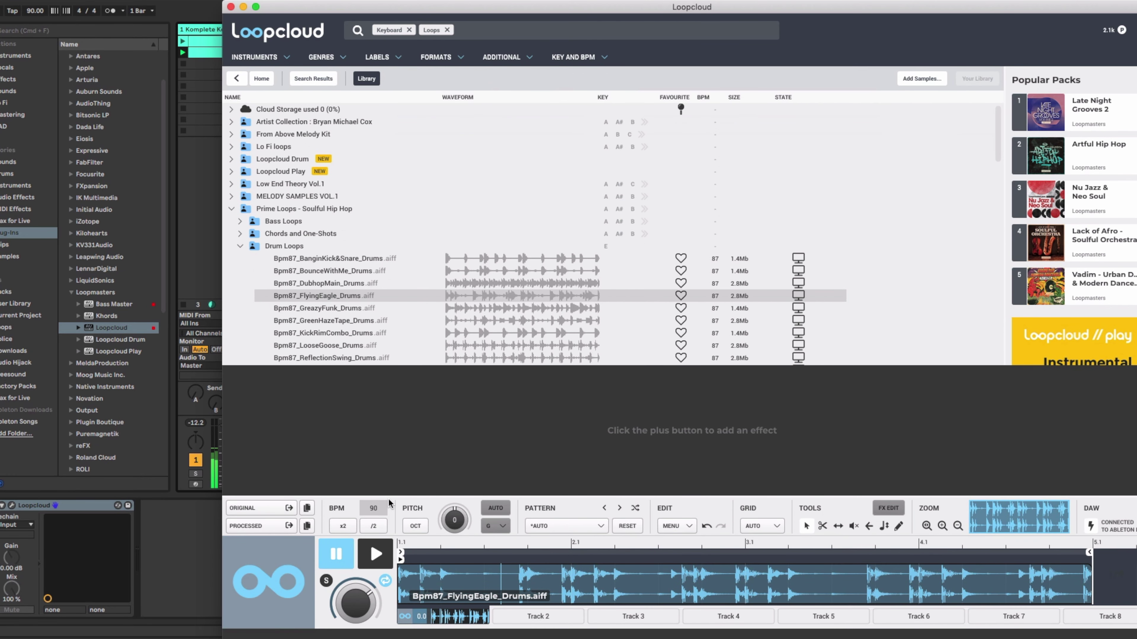
pyautogui.click(387, 553)
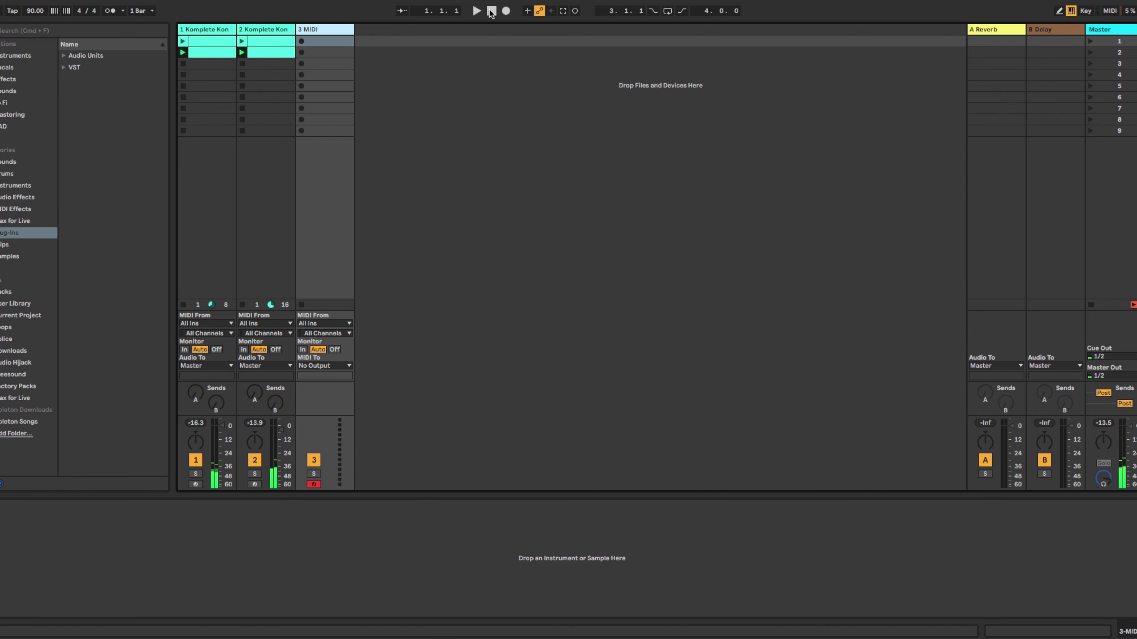
# Switch to the Loopcloud app and browse the sample packs in the personal library.
pyautogui.click(666, 627)
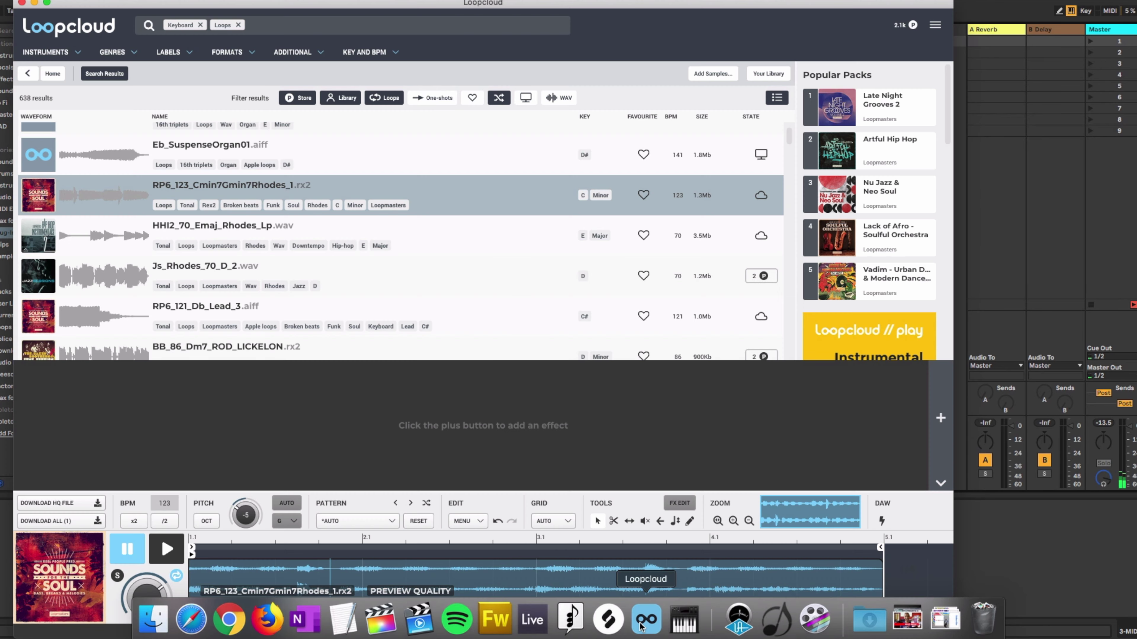
pyautogui.click(776, 75)
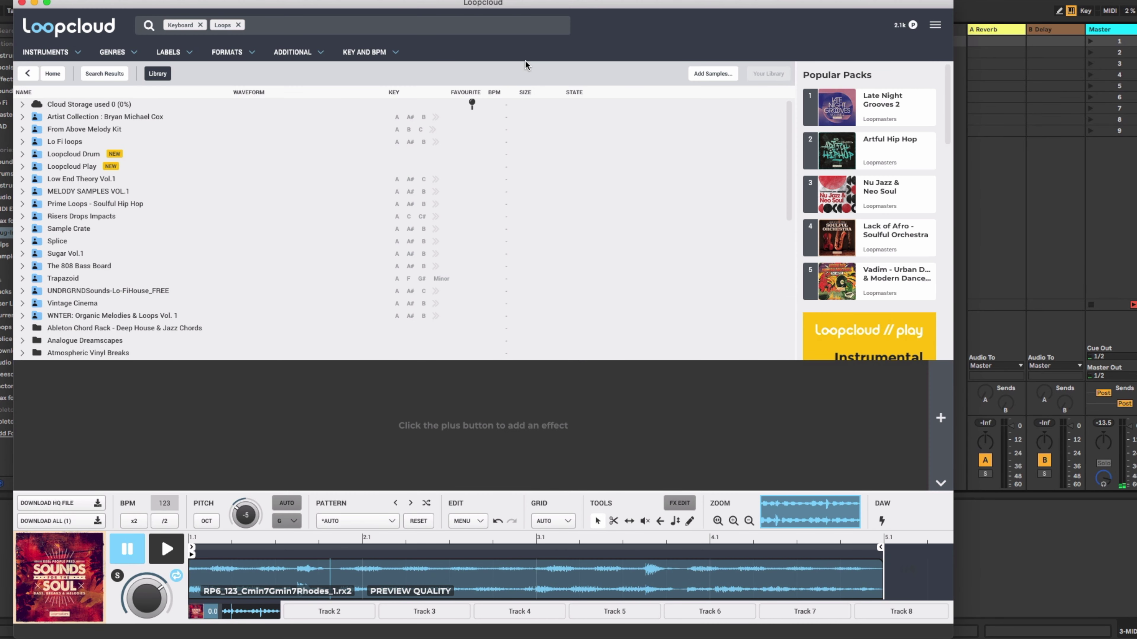
pyautogui.scroll(-10, 52, 223)
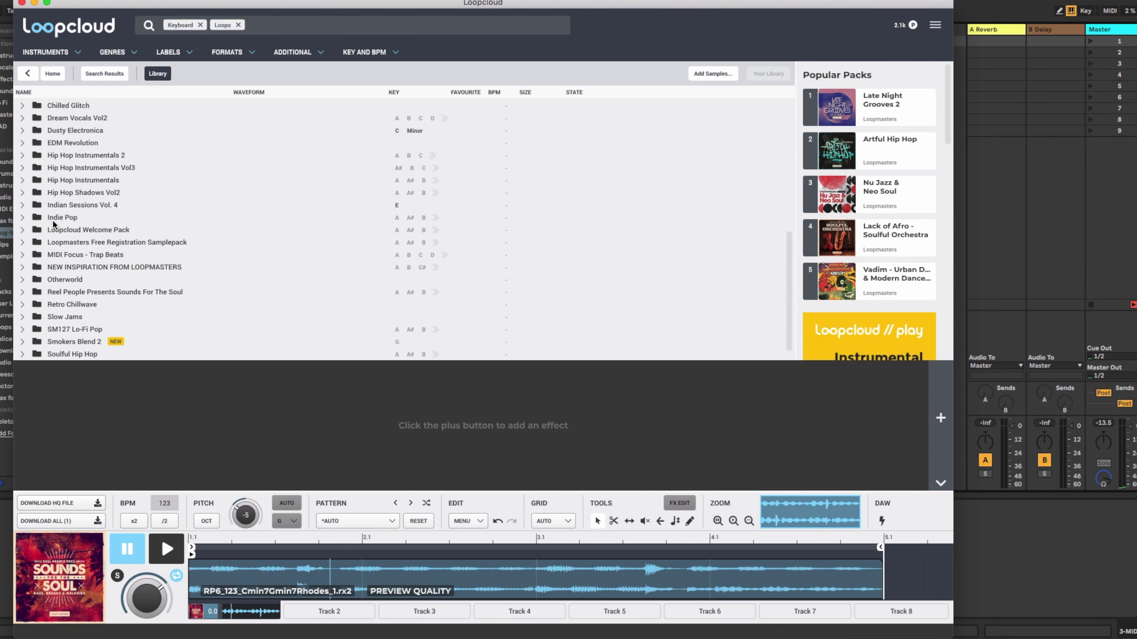
# Switch to Ableton Live and load the Loopmasters Loopcloud plug-in onto the empty third MIDI track.
pyautogui.press('super+Tab')
pyautogui.click(96, 292)
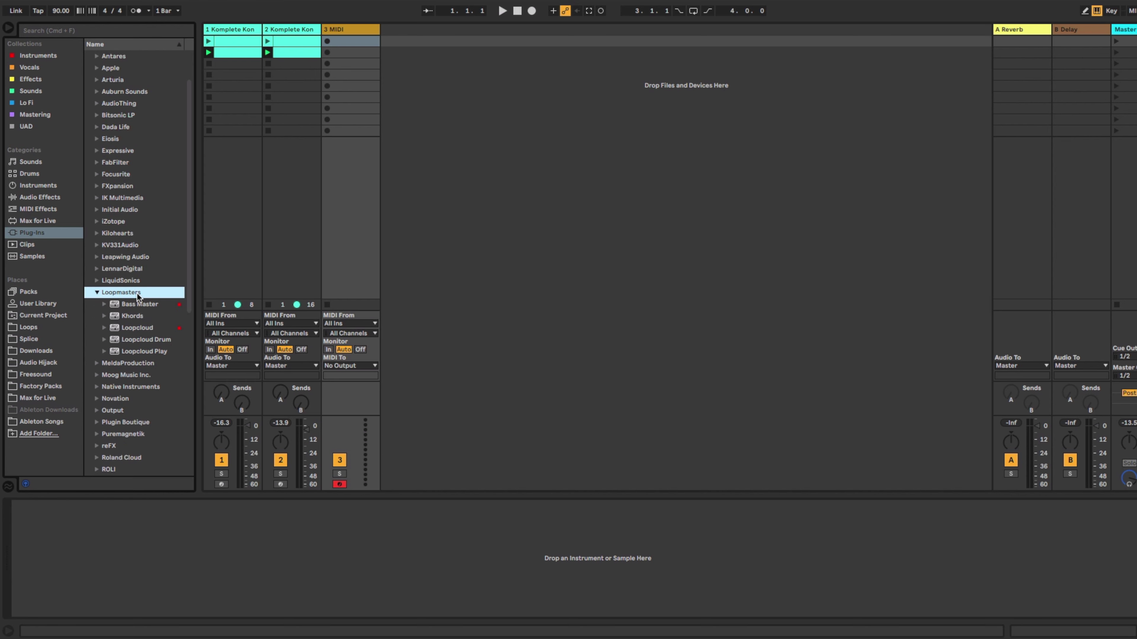
pyautogui.doubleClick(148, 327)
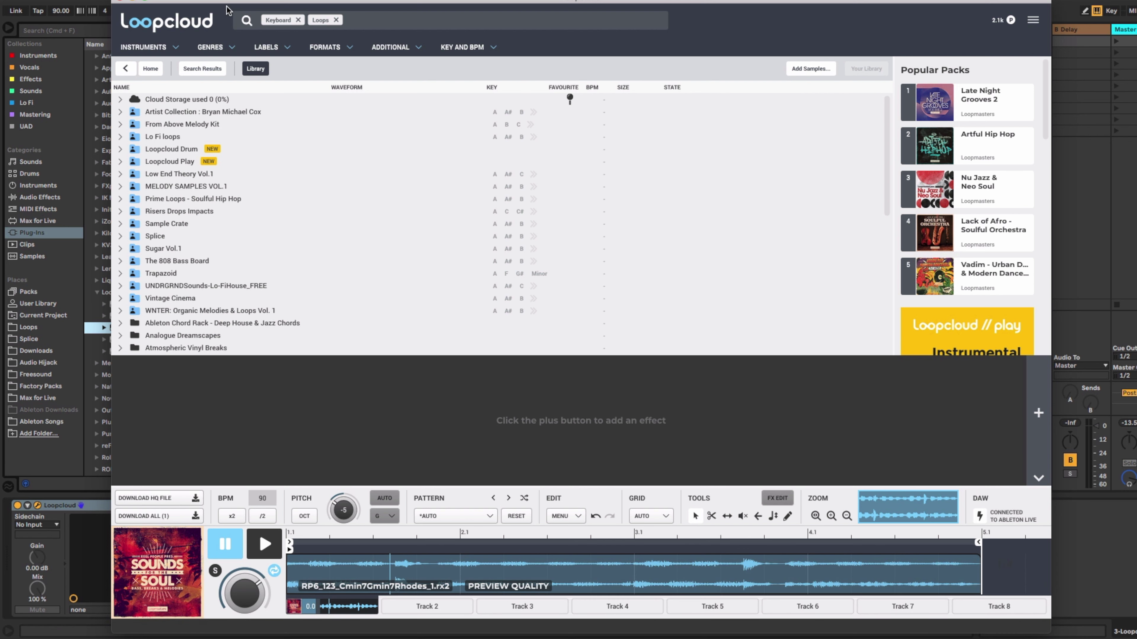
# Open the Prime Loops - Soulful Hip Hop pack and play the Bpm87_FlyingEagle_Drums loop in the plug-in.
pyautogui.click(120, 199)
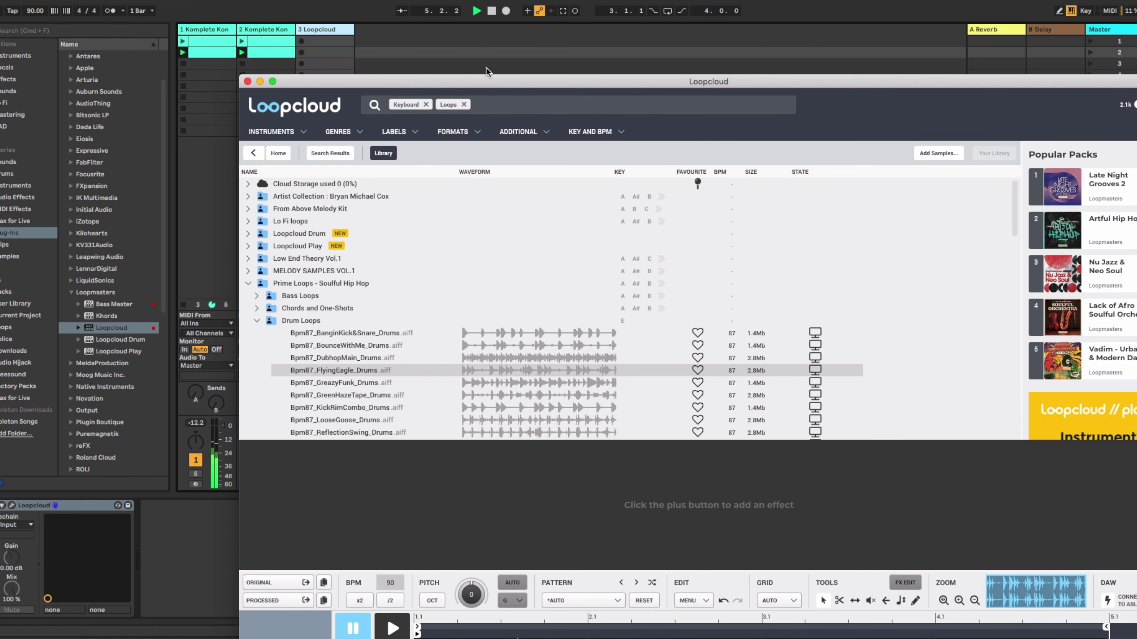
pyautogui.moveTo(487, 80); pyautogui.dragTo(470, 5)
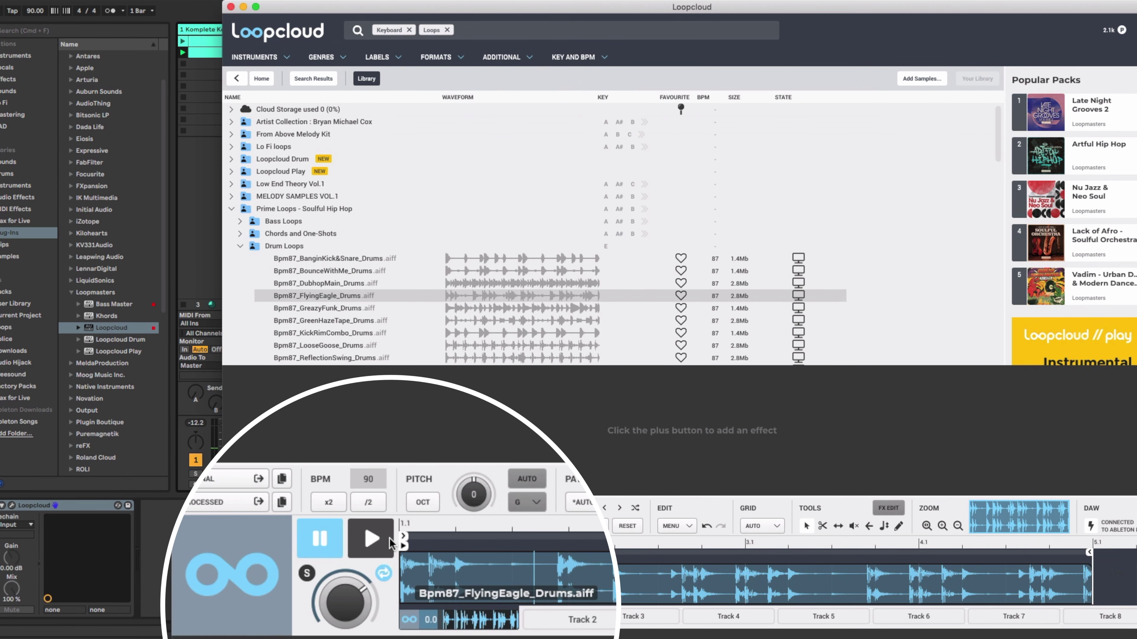
pyautogui.click(389, 537)
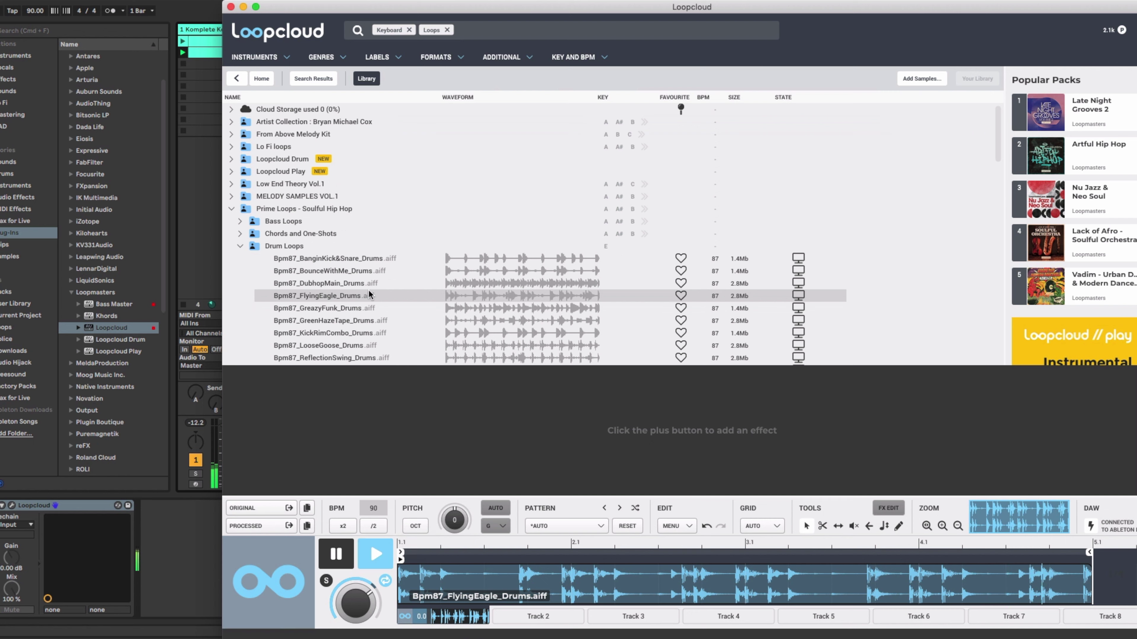
# Audition the GreazyFunk, KickRimCombo and LooseGoose drum loops at 87 BPM.
pyautogui.click(355, 308)
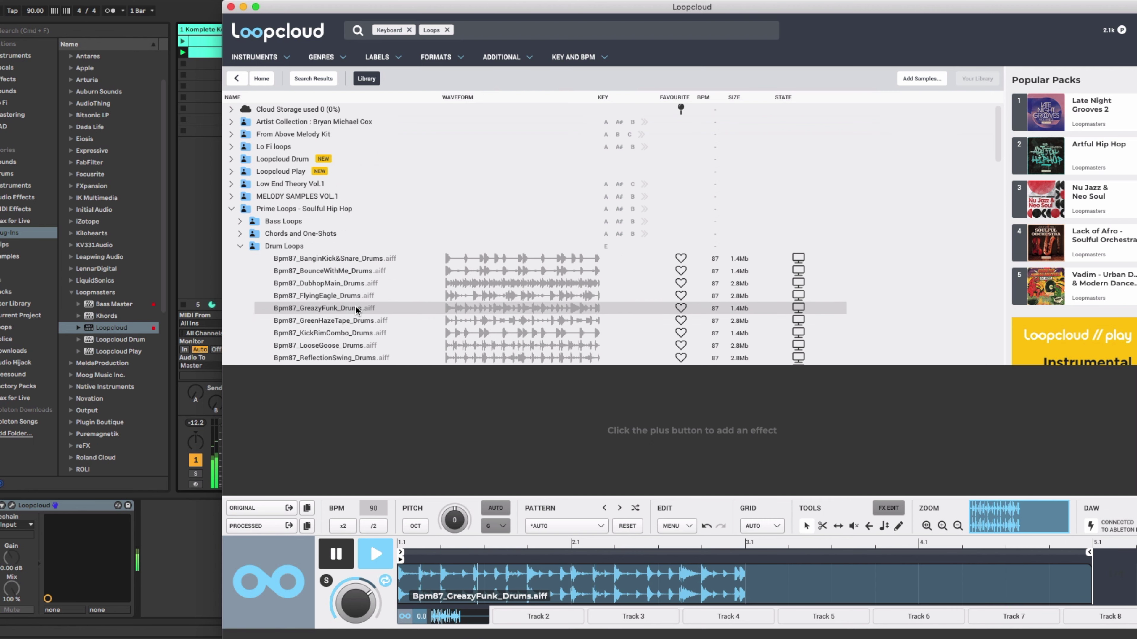
pyautogui.click(373, 332)
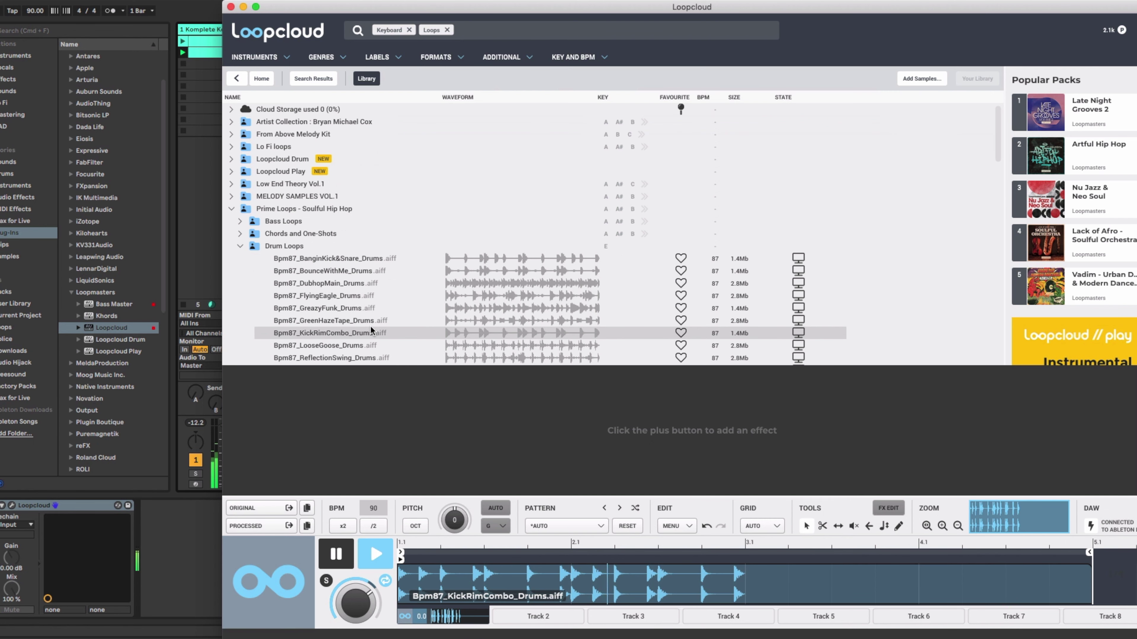
pyautogui.click(374, 345)
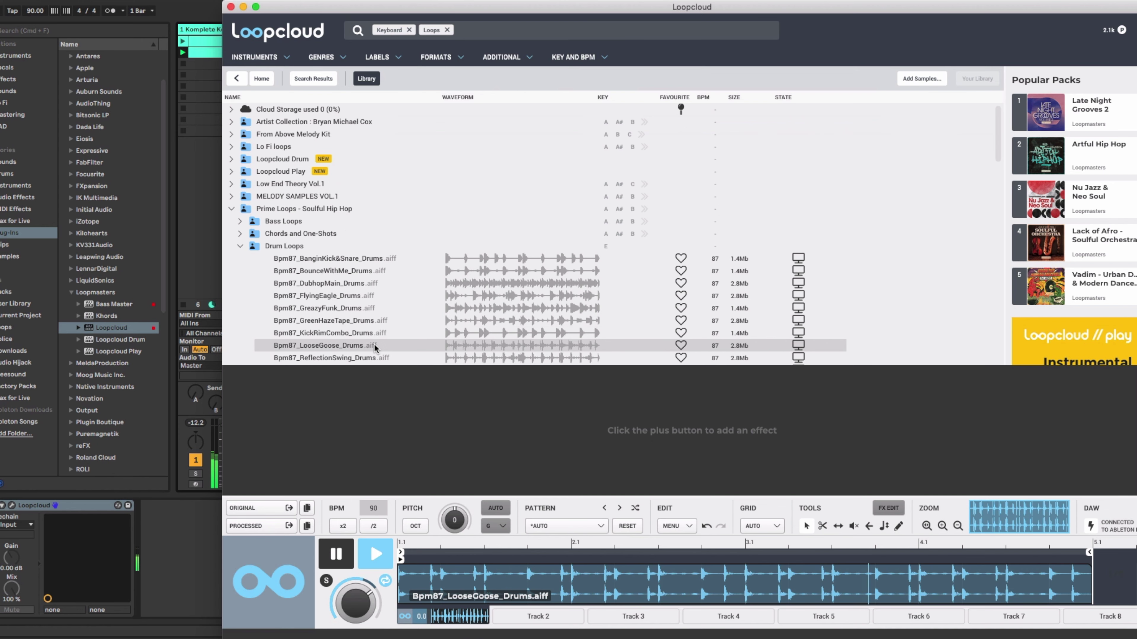
# Hide the effects area and audition the DetroitBump01, VinylAcoustic and SoulSleaze01 drum loops.
pyautogui.scroll(-5, 374, 344)
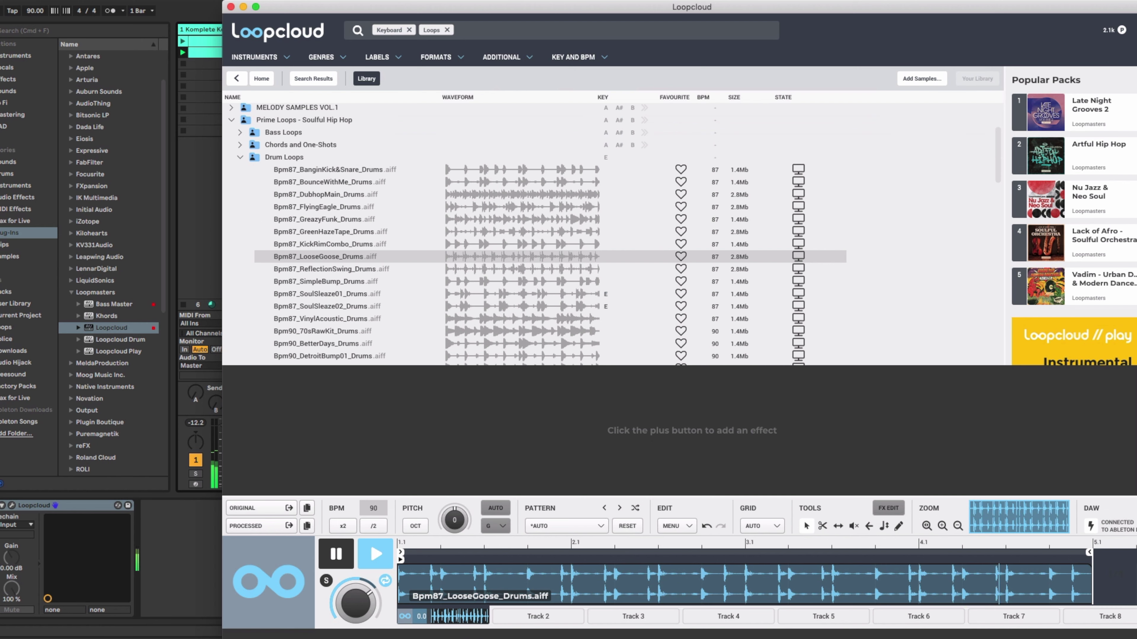
pyautogui.press('Escape')
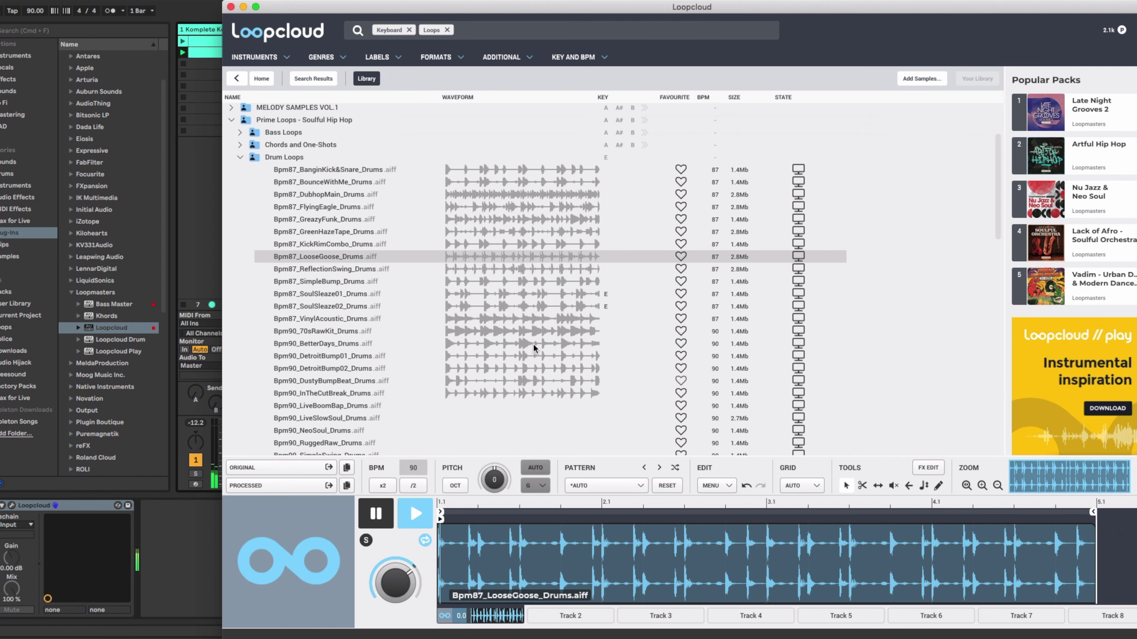
pyautogui.click(394, 353)
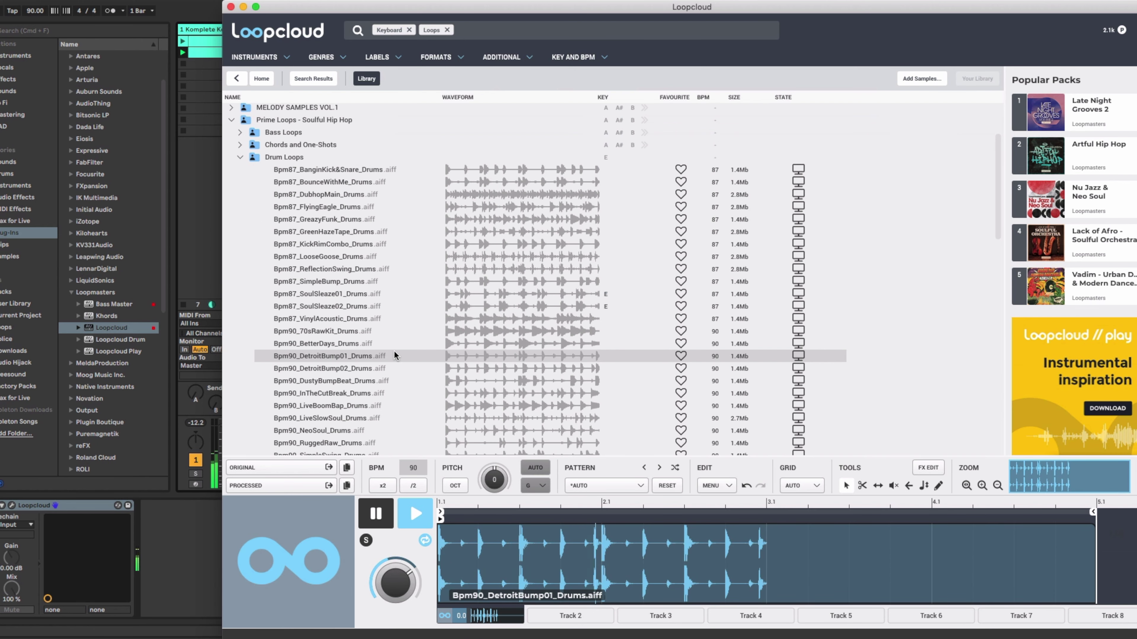
pyautogui.click(349, 316)
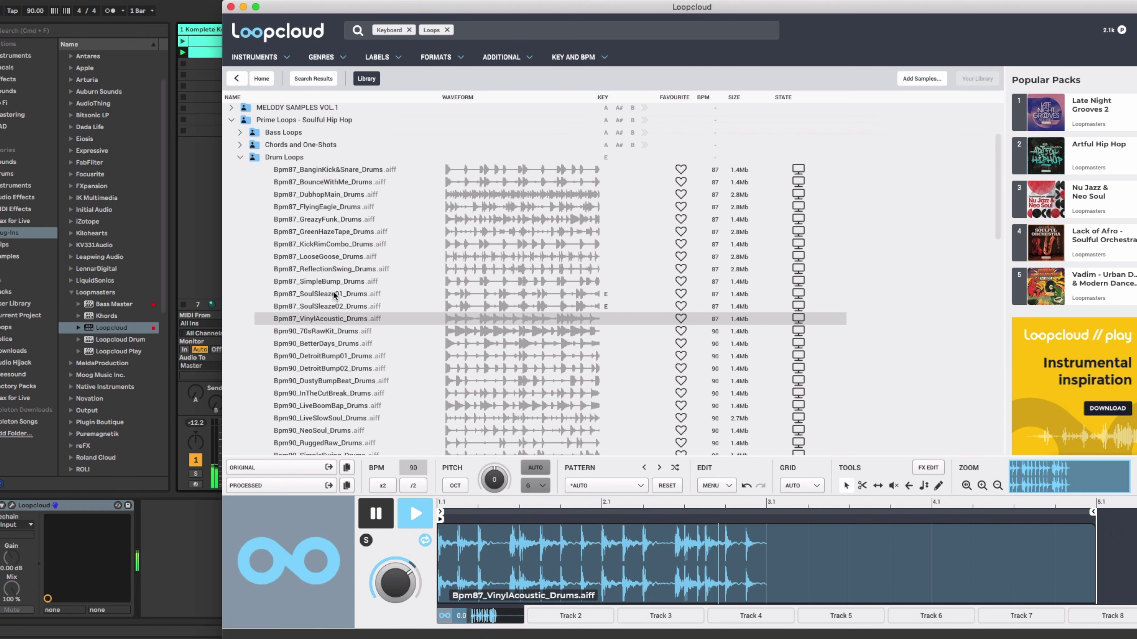
pyautogui.click(331, 291)
# Add Bpm87_GreazyFunk_Drums as a clip in the second scene of a new audio track and play the set.
pyautogui.scroll(-2, 333, 224)
pyautogui.click(333, 188)
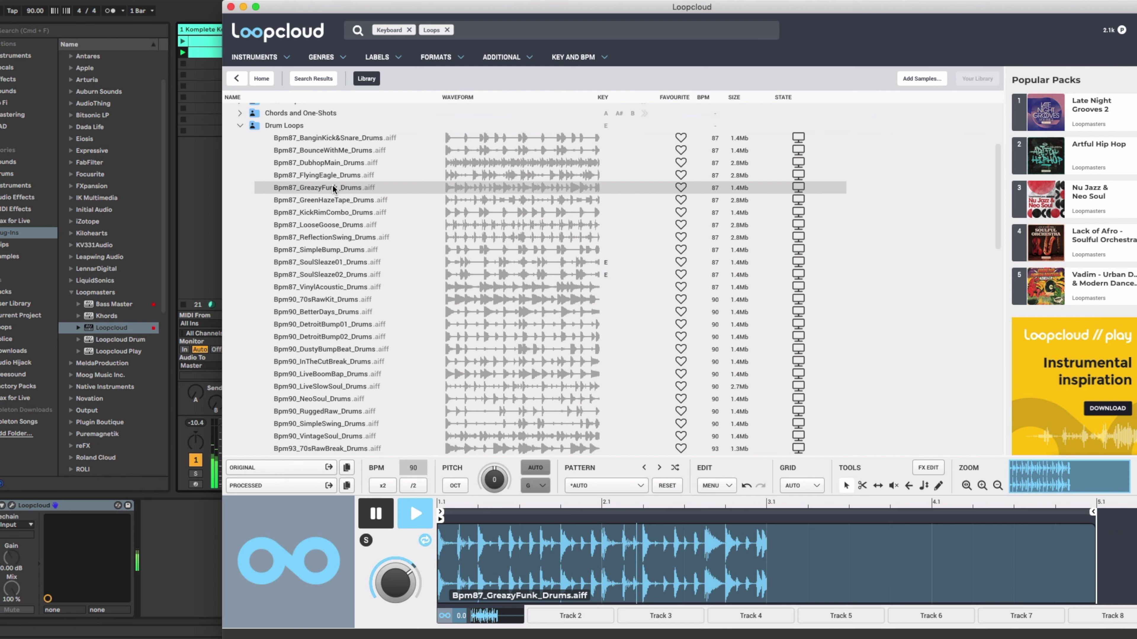
pyautogui.moveTo(333, 188); pyautogui.dragTo(397, 55)
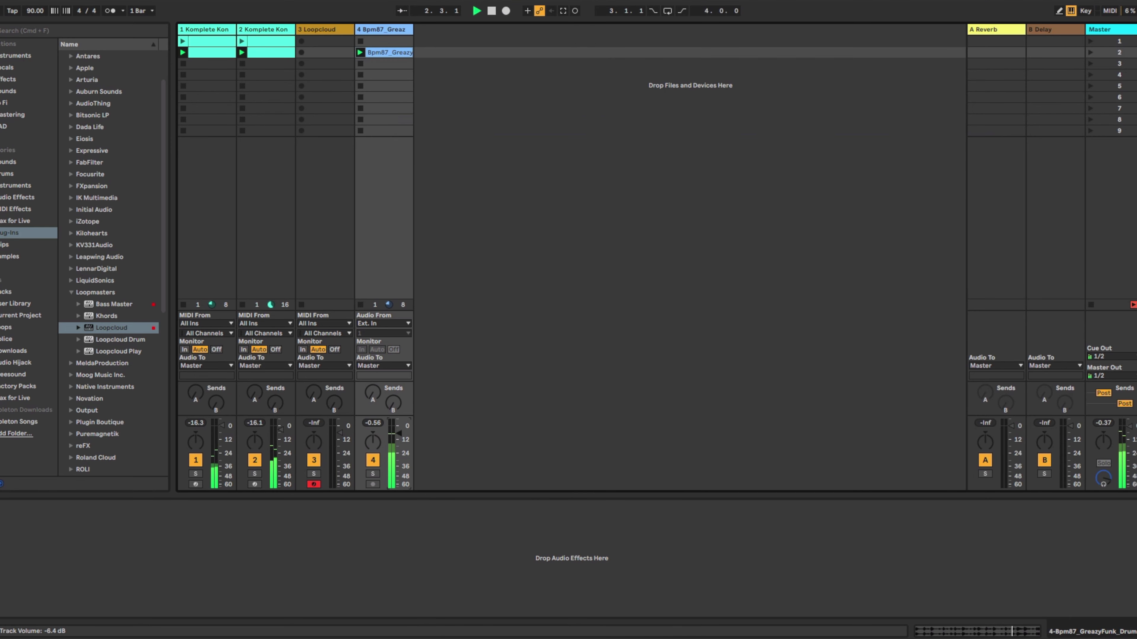
pyautogui.press('space')
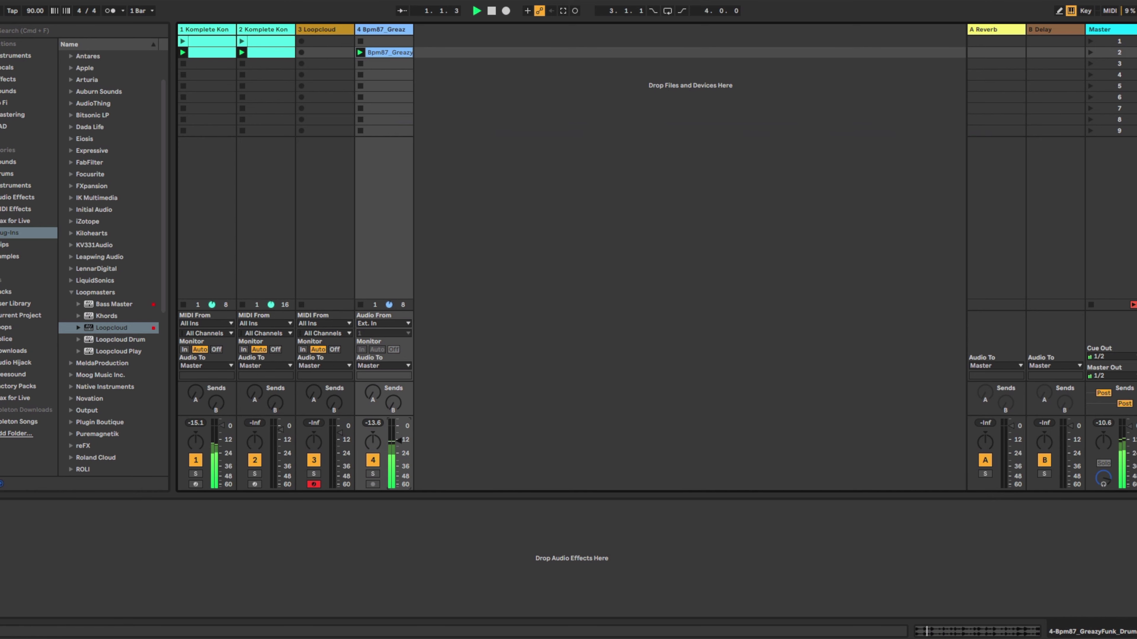
# Bring Loopcloud back up and check the automatic pitch key choices, keeping G.
pyautogui.click(646, 631)
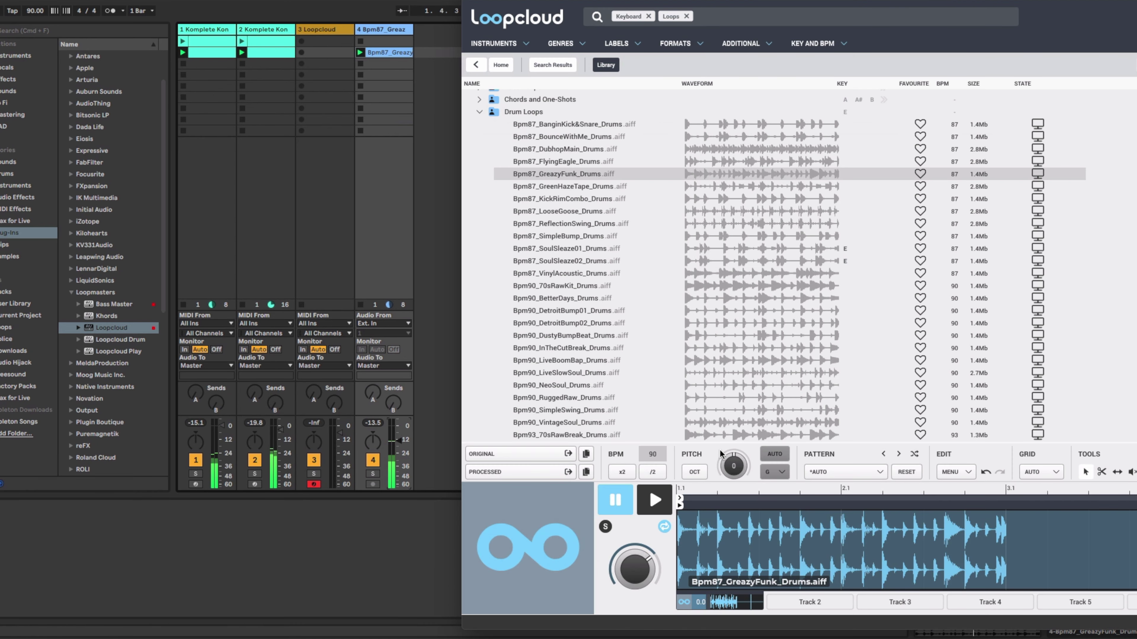
pyautogui.click(775, 472)
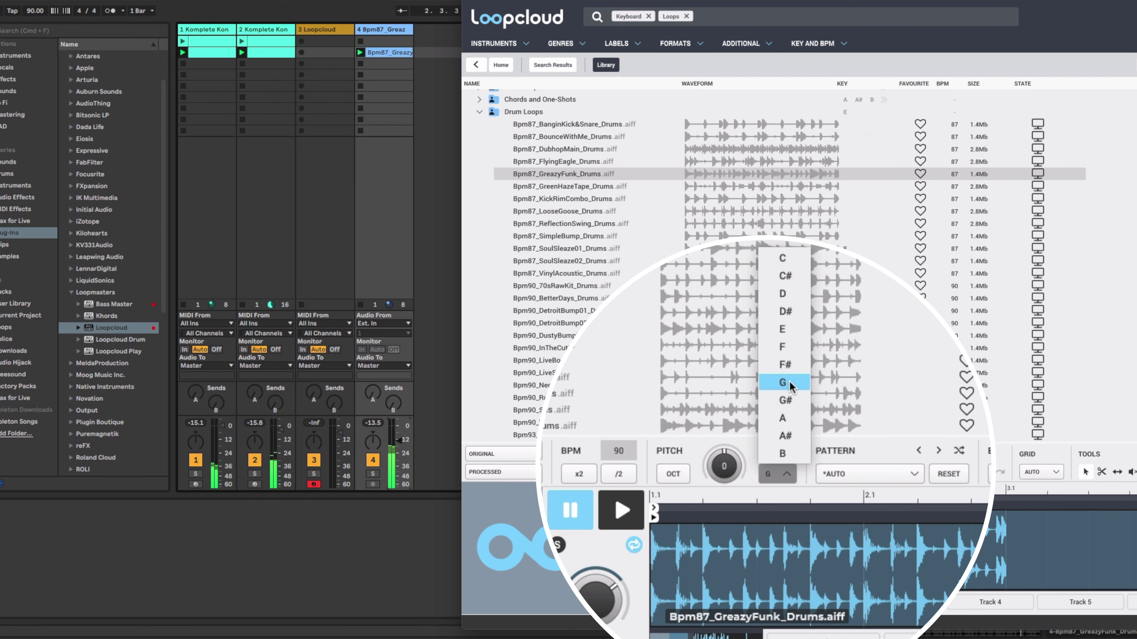
pyautogui.click(783, 472)
pyautogui.click(777, 451)
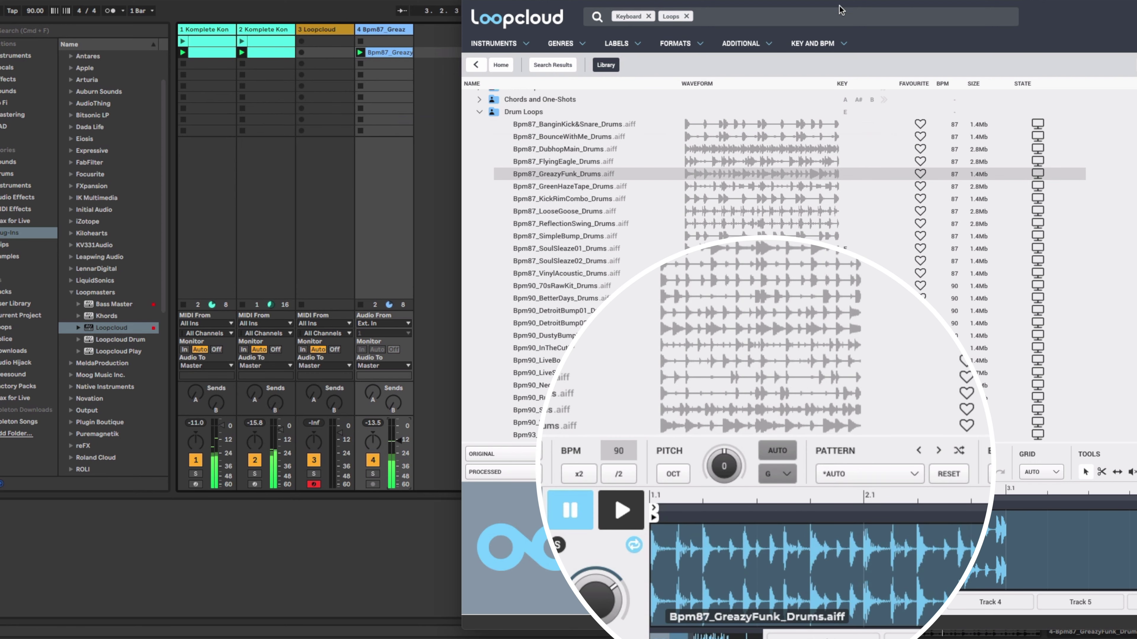
# Collapse the Drum Loops folder and expand Bass Loops in the Prime Loops - Soulful Hip Hop pack.
pyautogui.moveTo(844, 0); pyautogui.dragTo(710, 1)
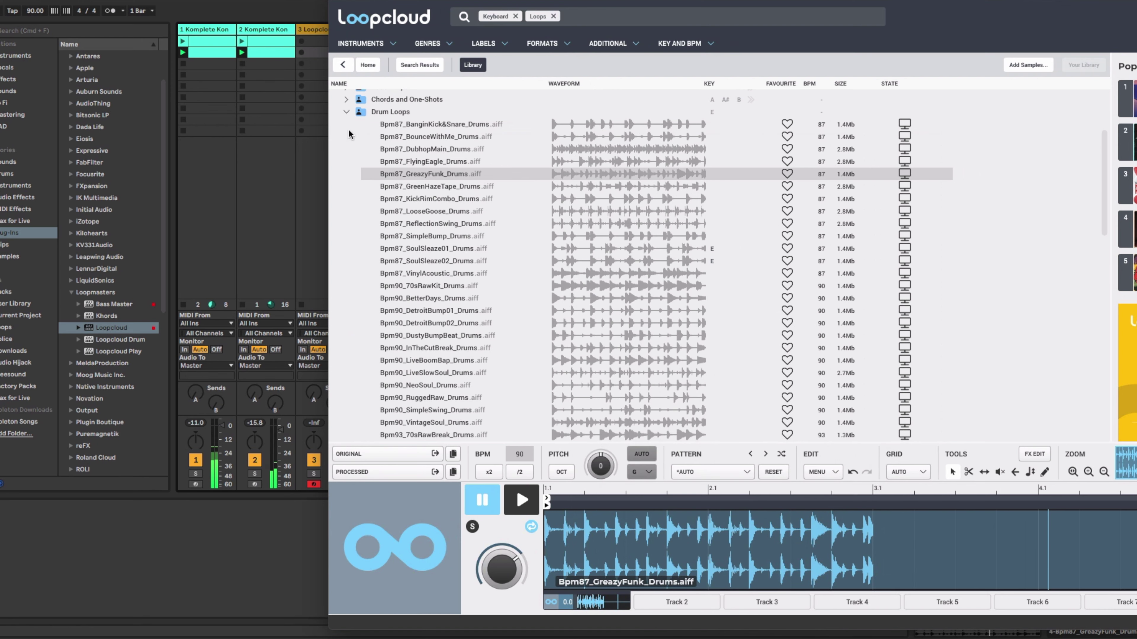
pyautogui.click(346, 112)
pyautogui.scroll(3, 362, 172)
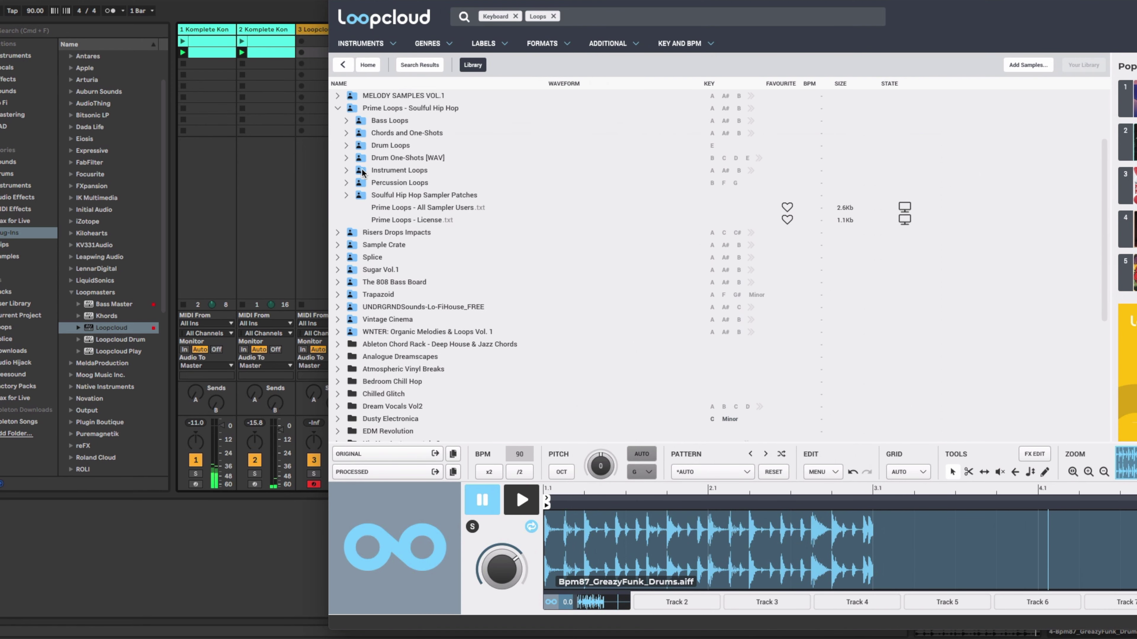
pyautogui.click(347, 134)
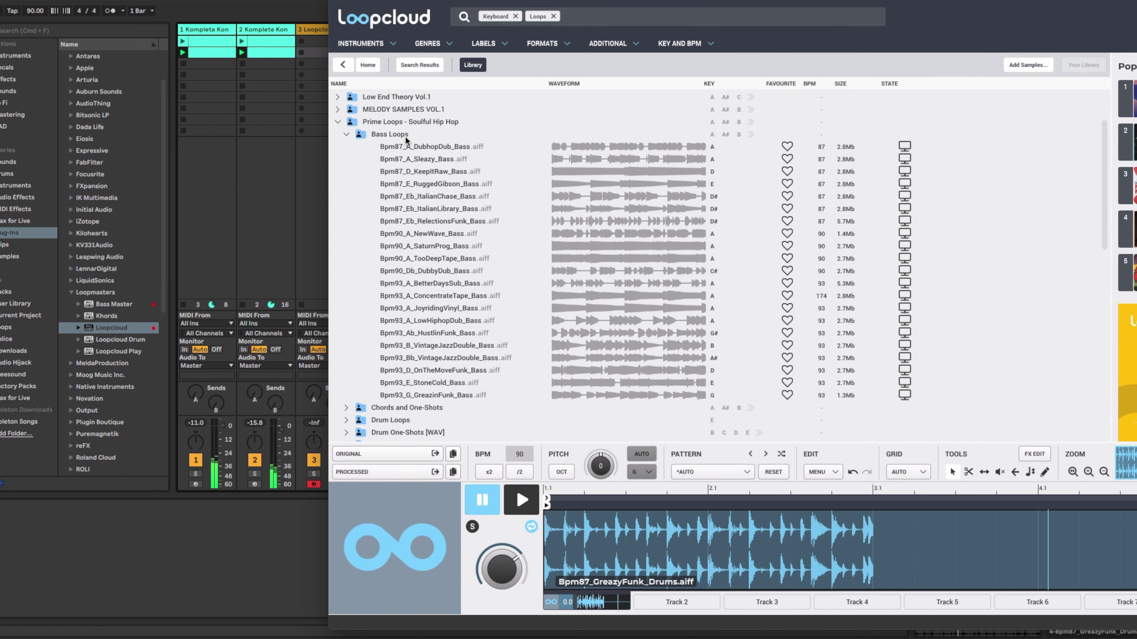
# Preview the Bpm87_A_DubhopDub_Bass and Bpm87_A_Sleazy_Bass loops alongside the set.
pyautogui.click(432, 146)
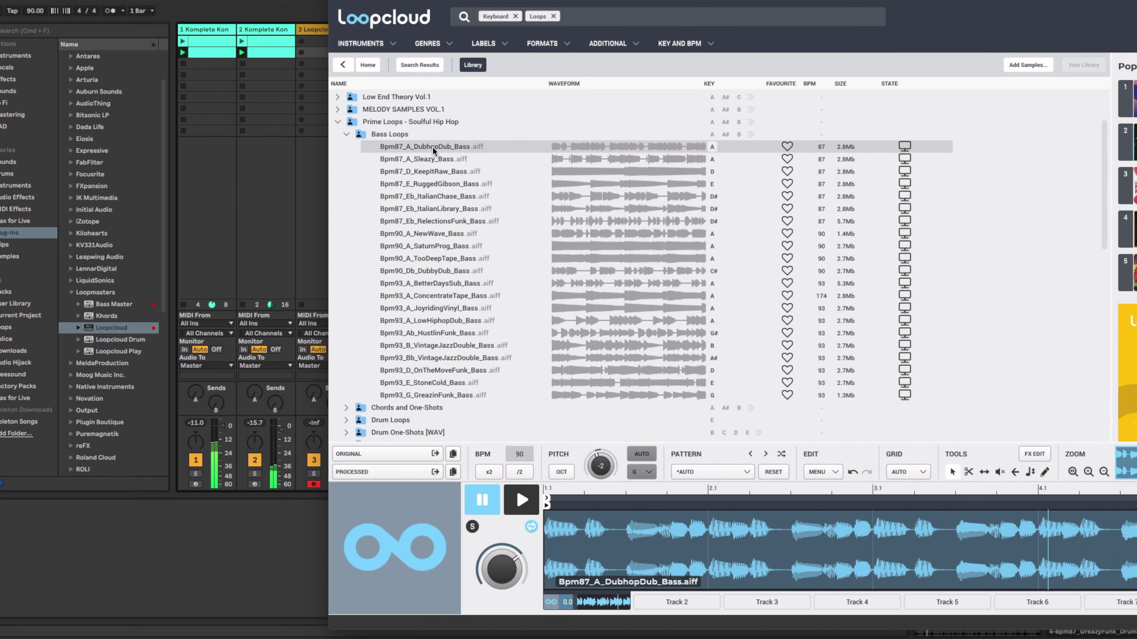
pyautogui.click(522, 503)
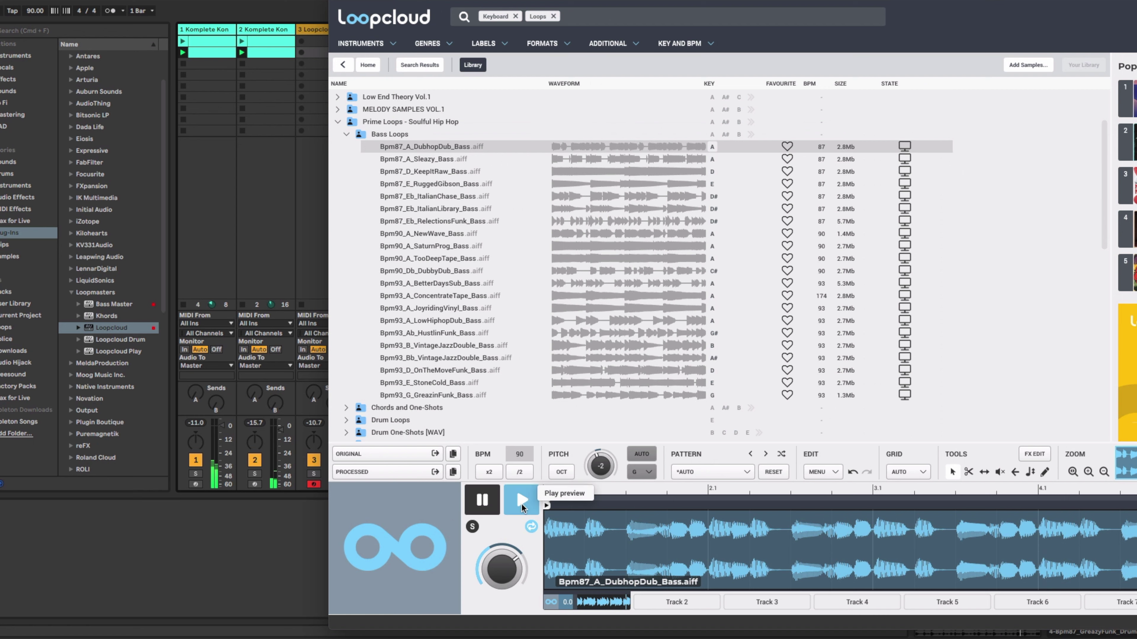
pyautogui.click(443, 161)
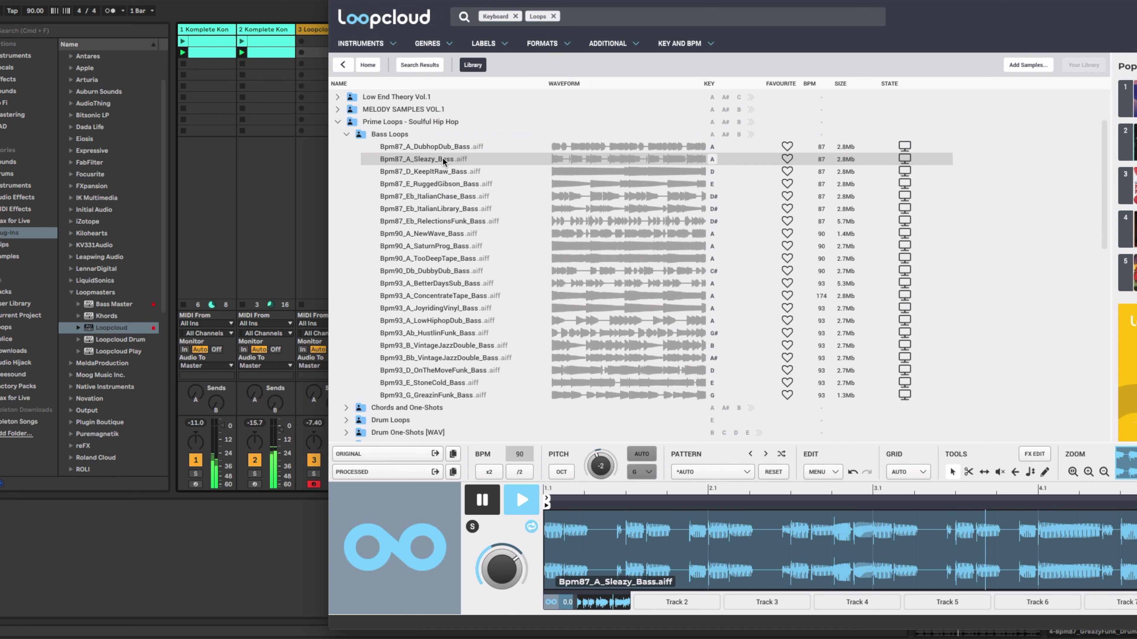
# Audition Bpm87_D_KeepItRaw_Bass and Bpm87_E_RuggedGibson_Bass, and add the processed RuggedGibson loop as a playing second-scene clip on the new audio track.
pyautogui.click(435, 173)
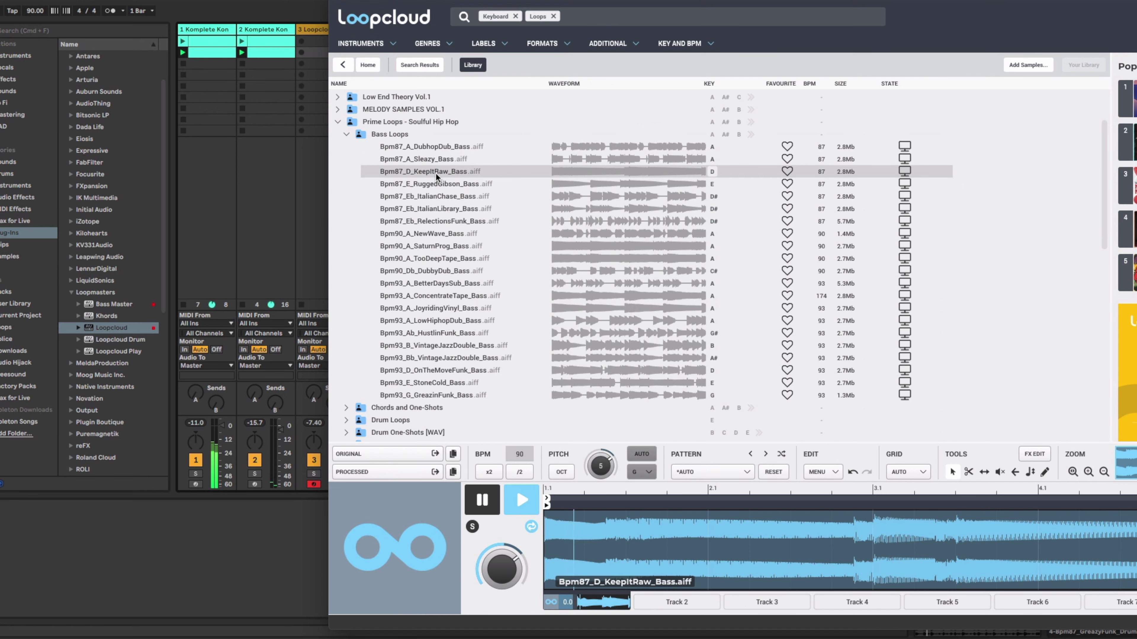
pyautogui.click(436, 188)
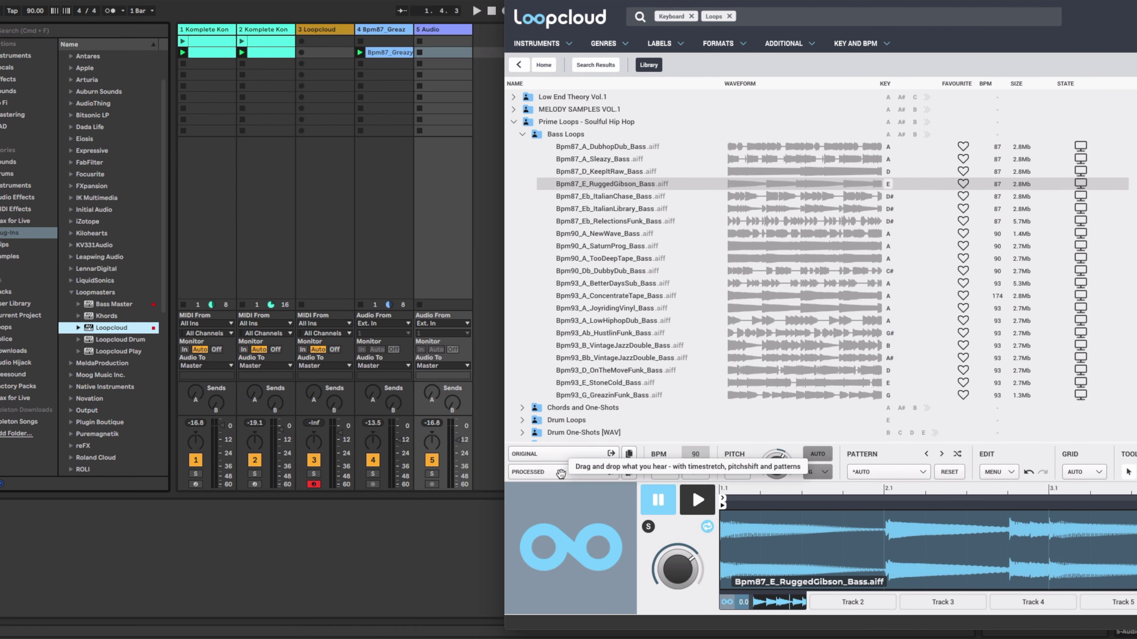
pyautogui.moveTo(560, 473); pyautogui.dragTo(440, 60)
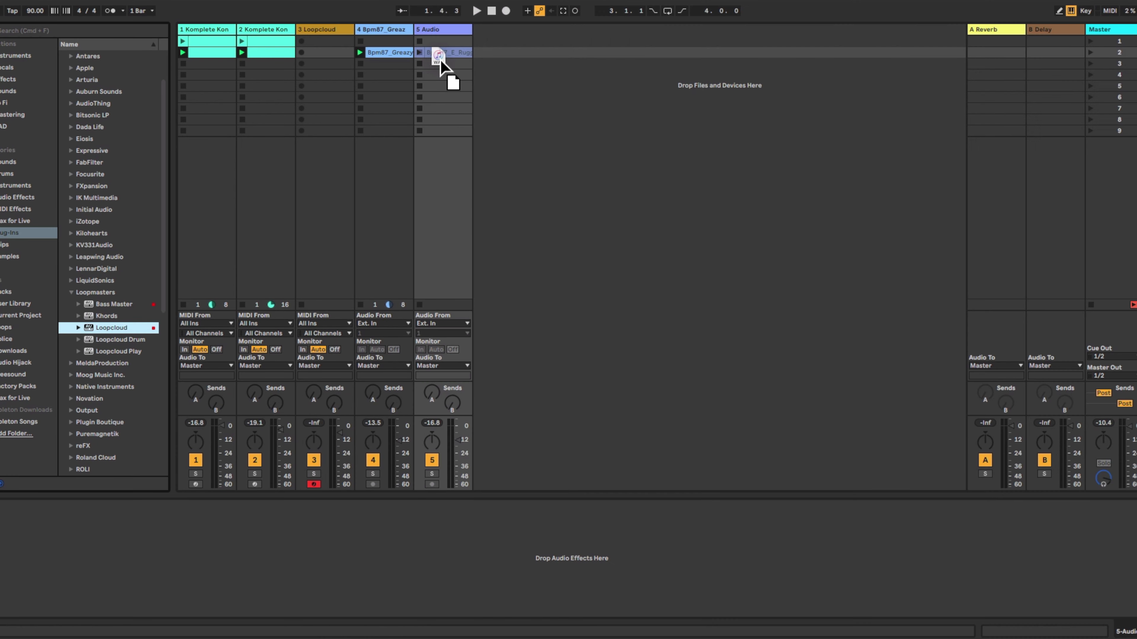
pyautogui.click(418, 53)
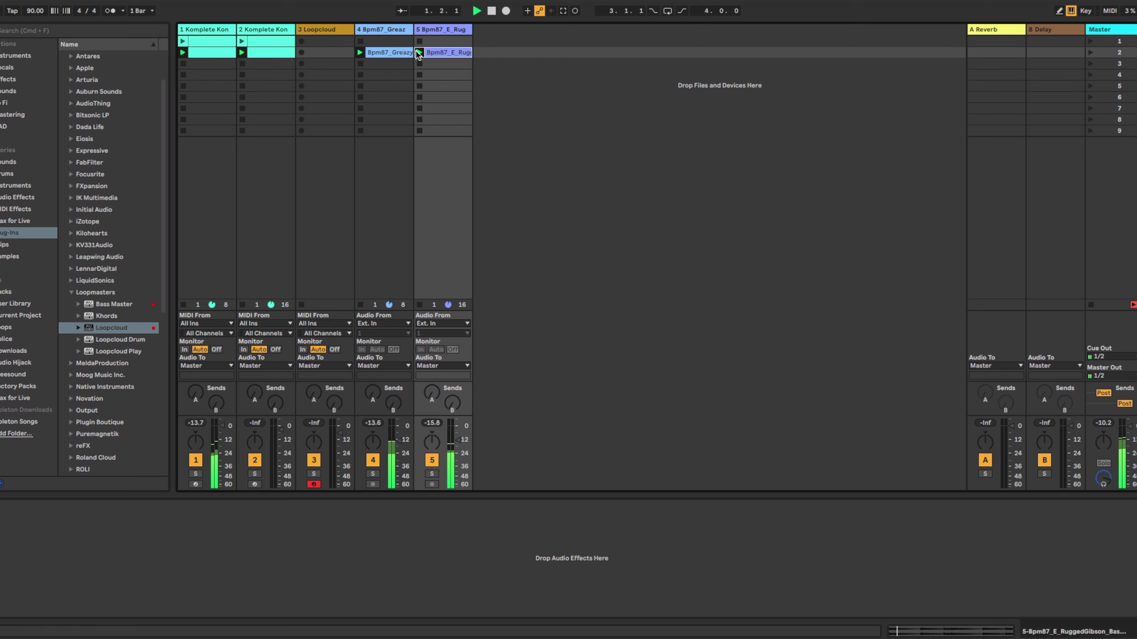
# Bring Loopcloud back up, open its home page and look over the instrument, genre and label filter categories.
pyautogui.press('super+Tab')
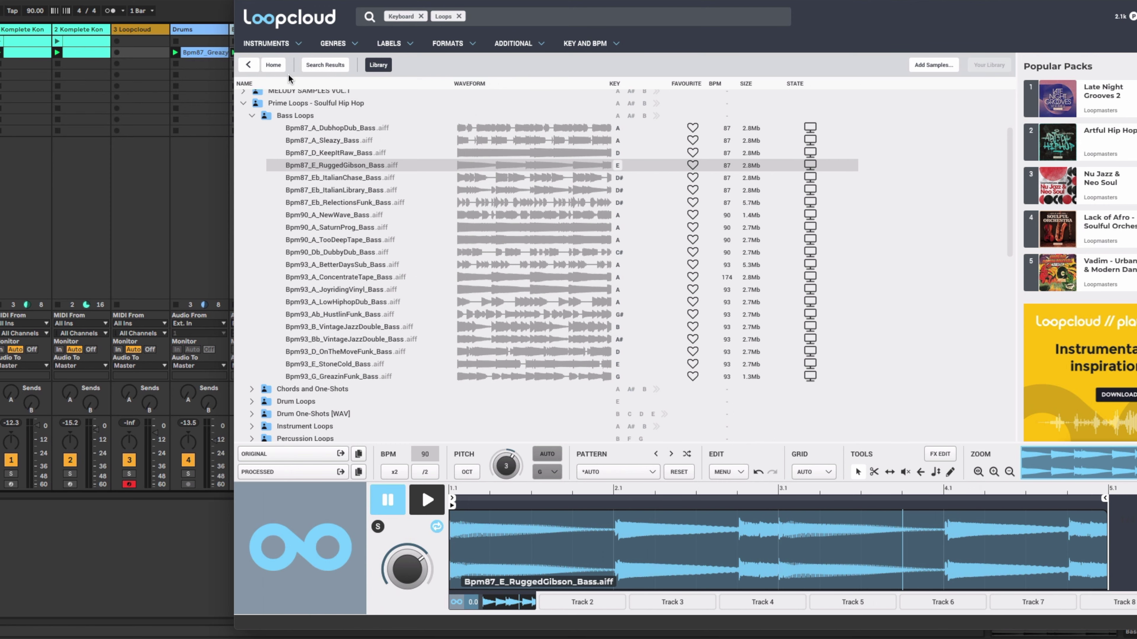
pyautogui.click(279, 64)
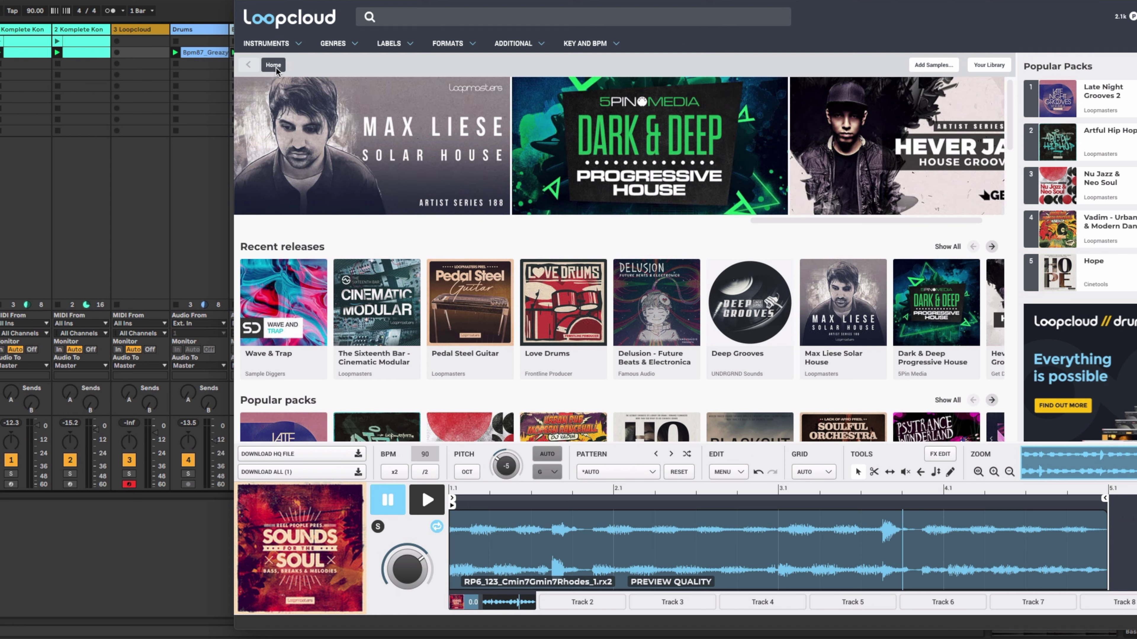
pyautogui.click(298, 45)
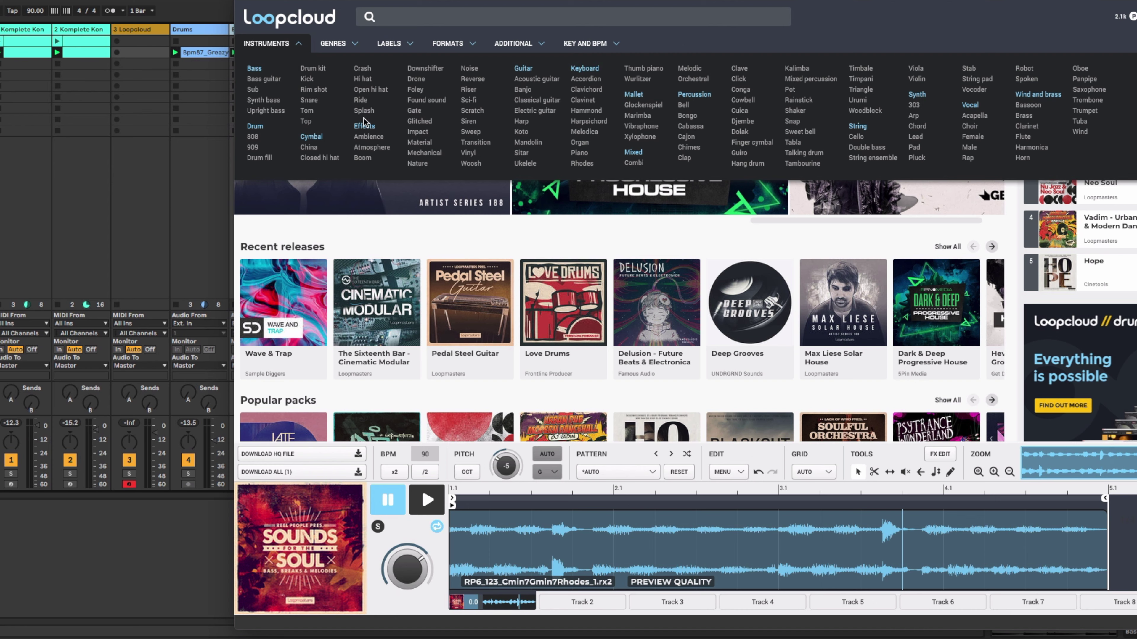
pyautogui.click(351, 48)
pyautogui.click(392, 48)
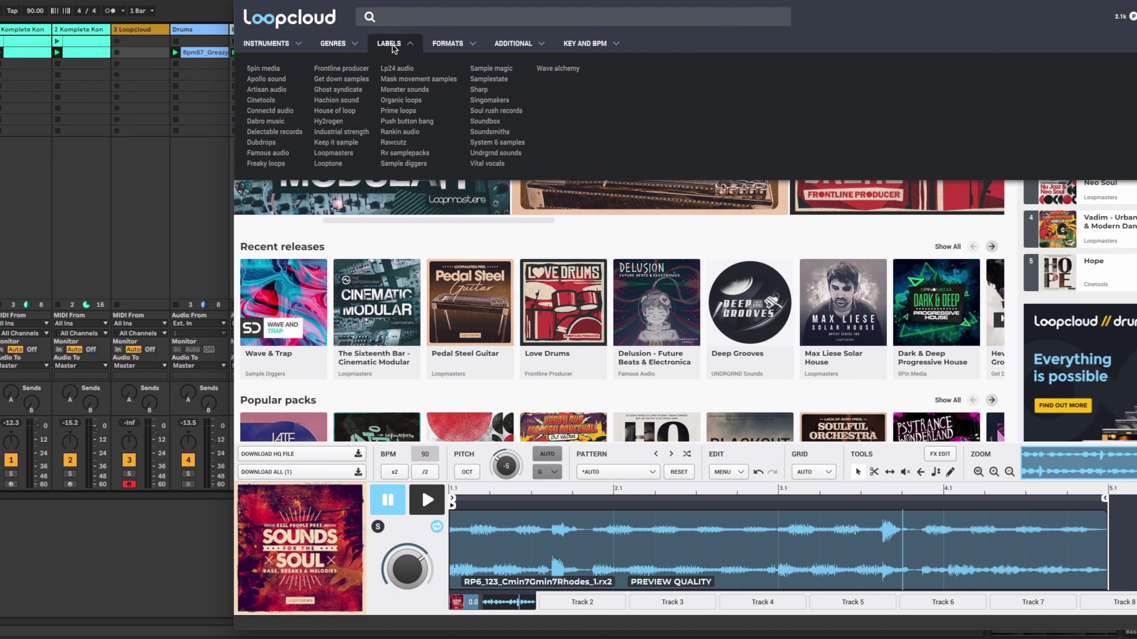
# Filter the sounds by the Keyboard instrument category and look through the results for the D15_Piano_Delay_C2 one-shot.
pyautogui.click(293, 47)
pyautogui.click(585, 68)
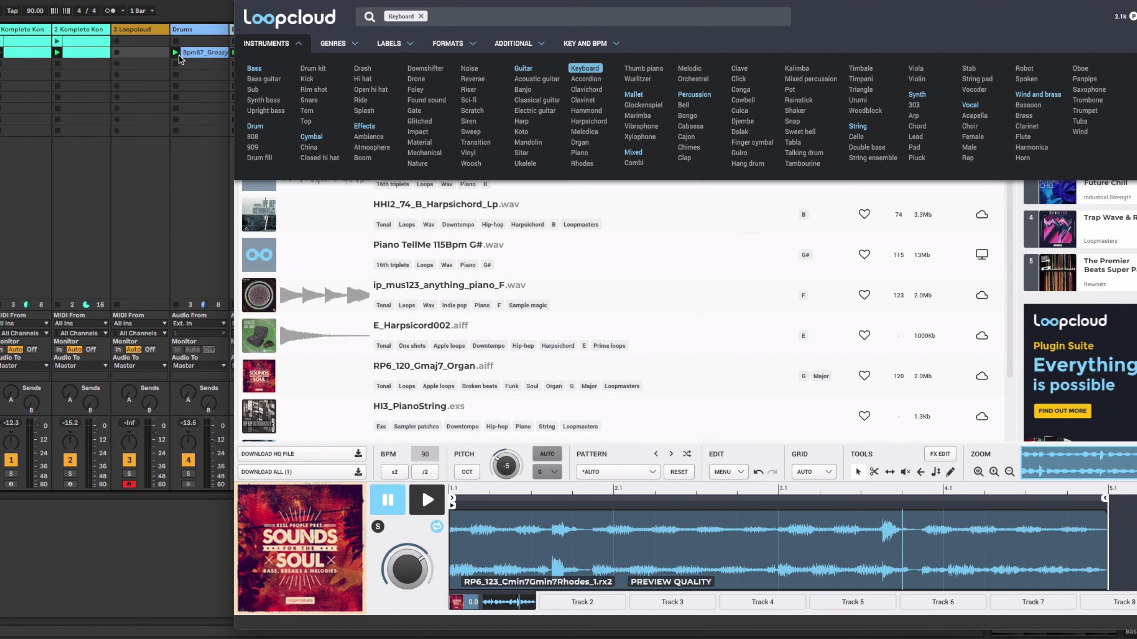
pyautogui.click(261, 44)
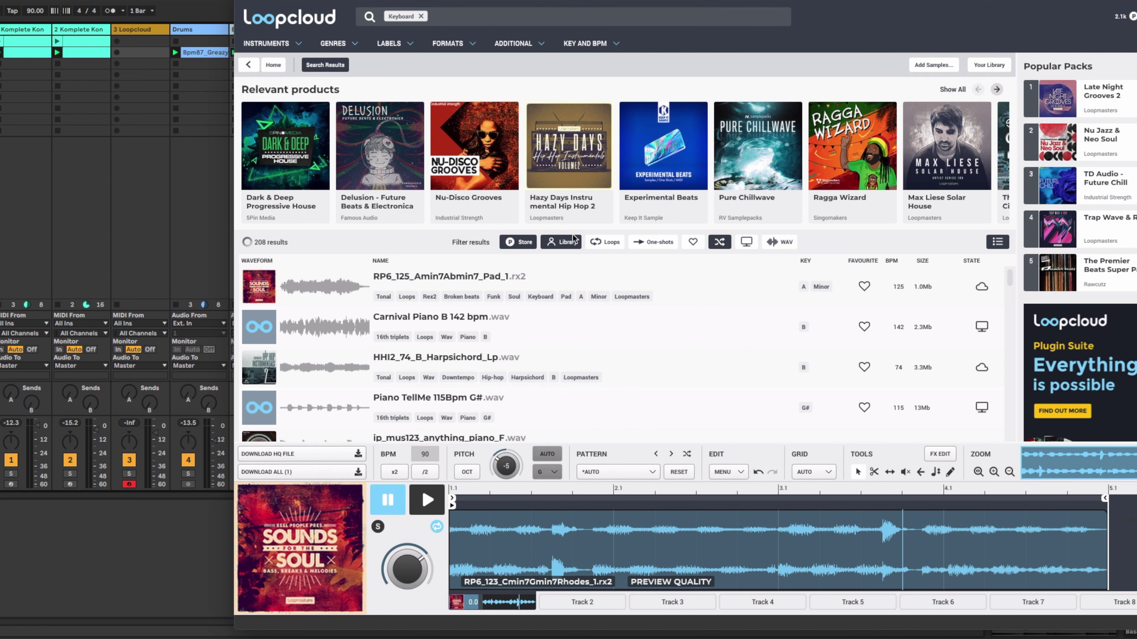
pyautogui.scroll(-8, 596, 289)
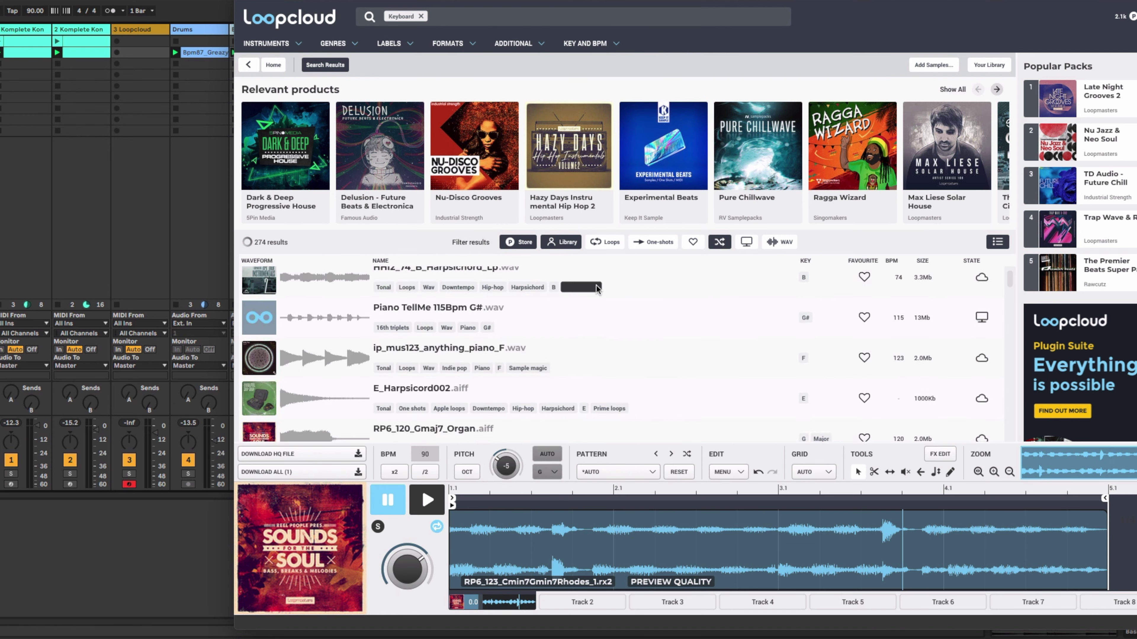
pyautogui.scroll(-7, 596, 285)
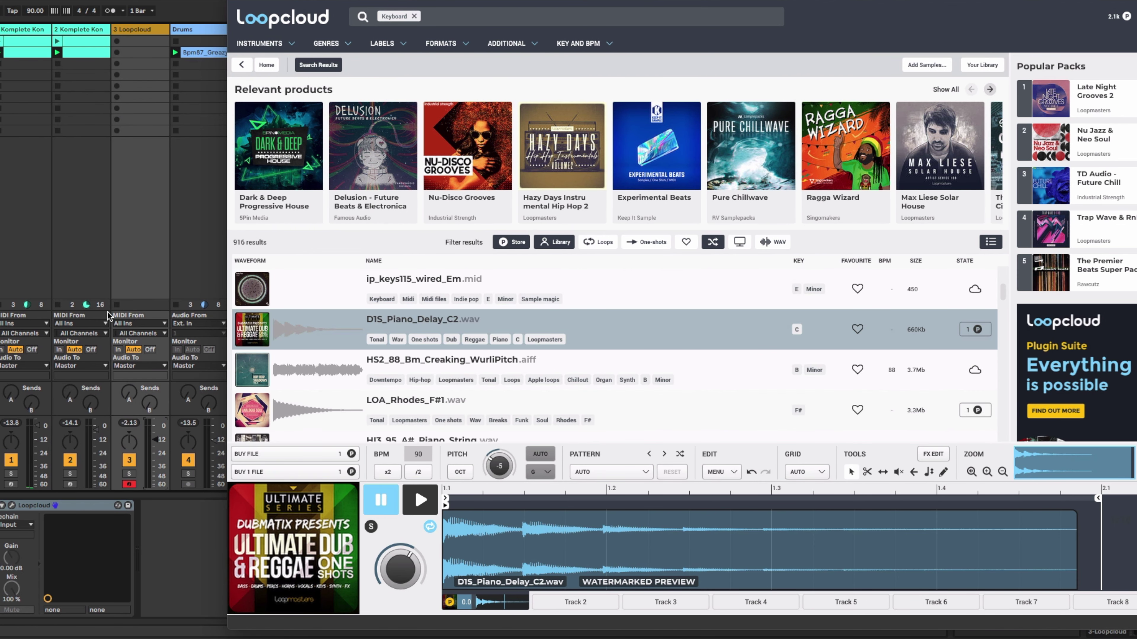
# Apply the Arpeggio 1 FX pattern to D15_Piano_Delay_C2 and preview it while the Live set plays.
pyautogui.click(131, 215)
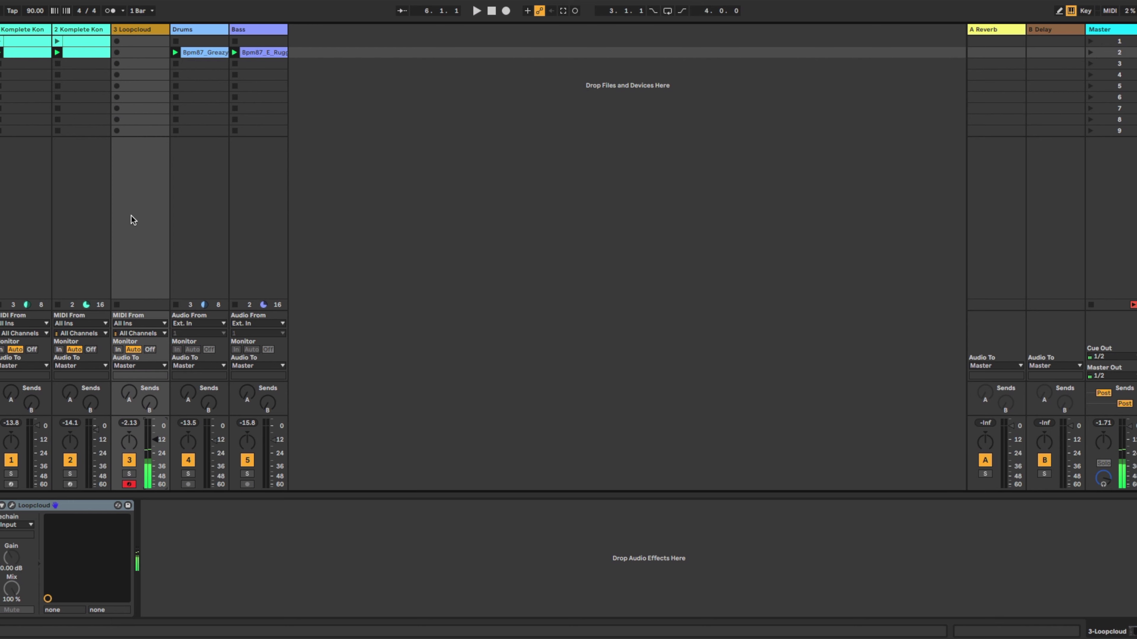
pyautogui.click(646, 622)
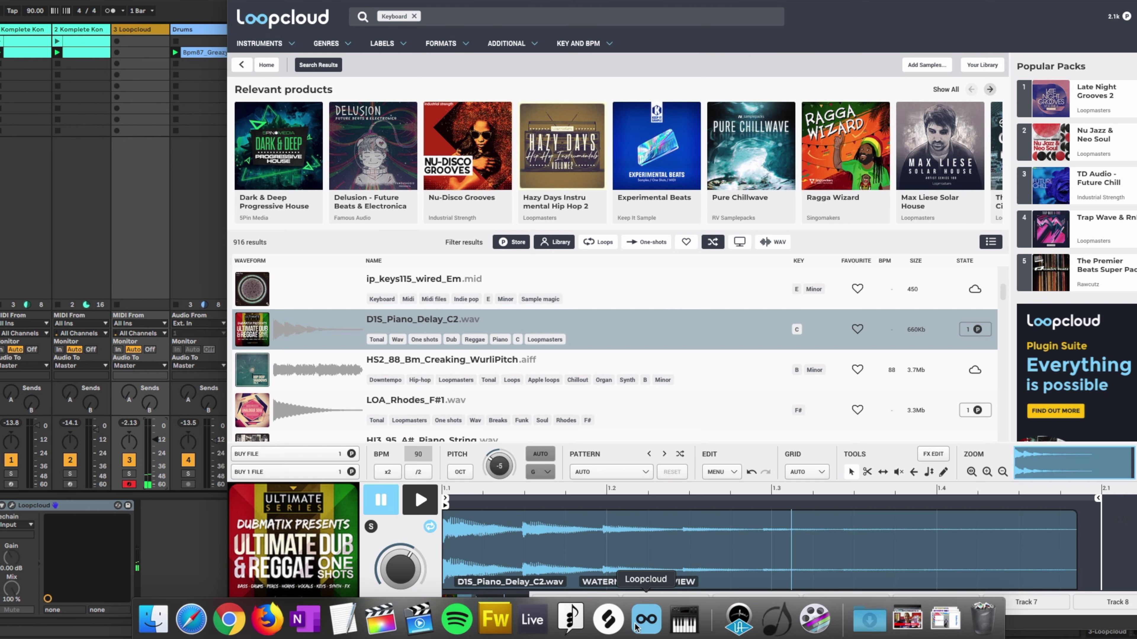
pyautogui.click(621, 475)
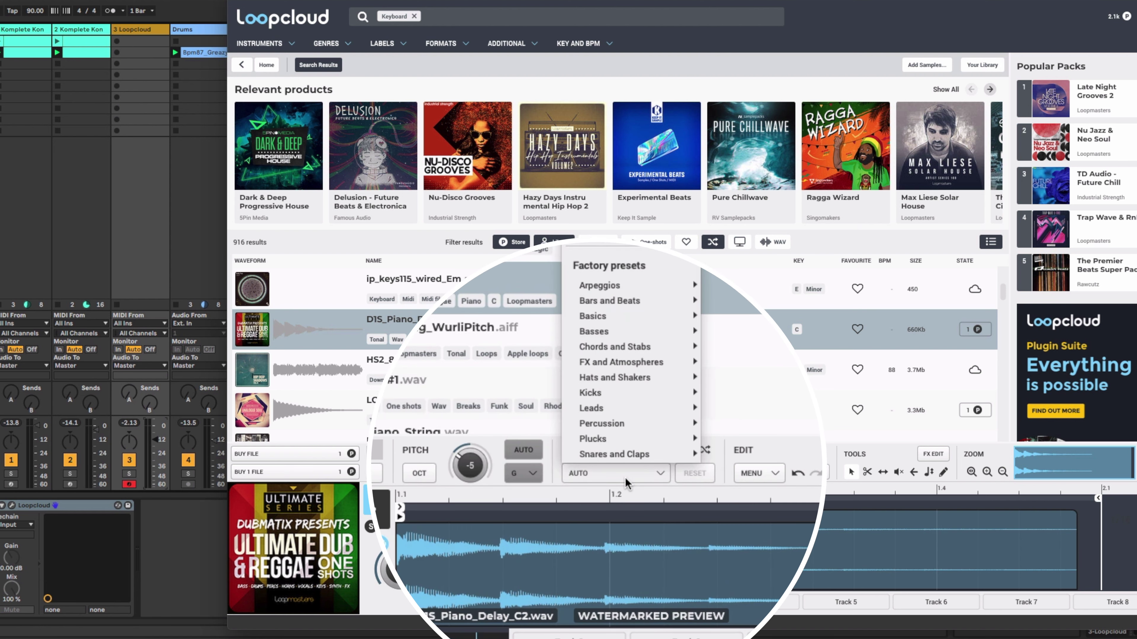
pyautogui.click(691, 456)
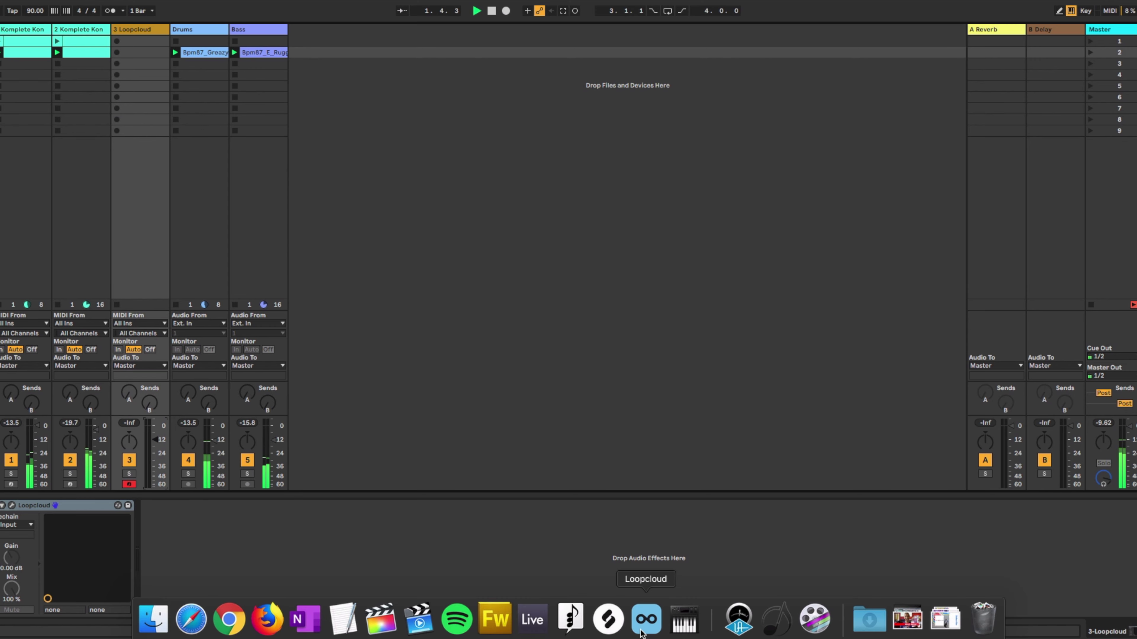
pyautogui.click(588, 620)
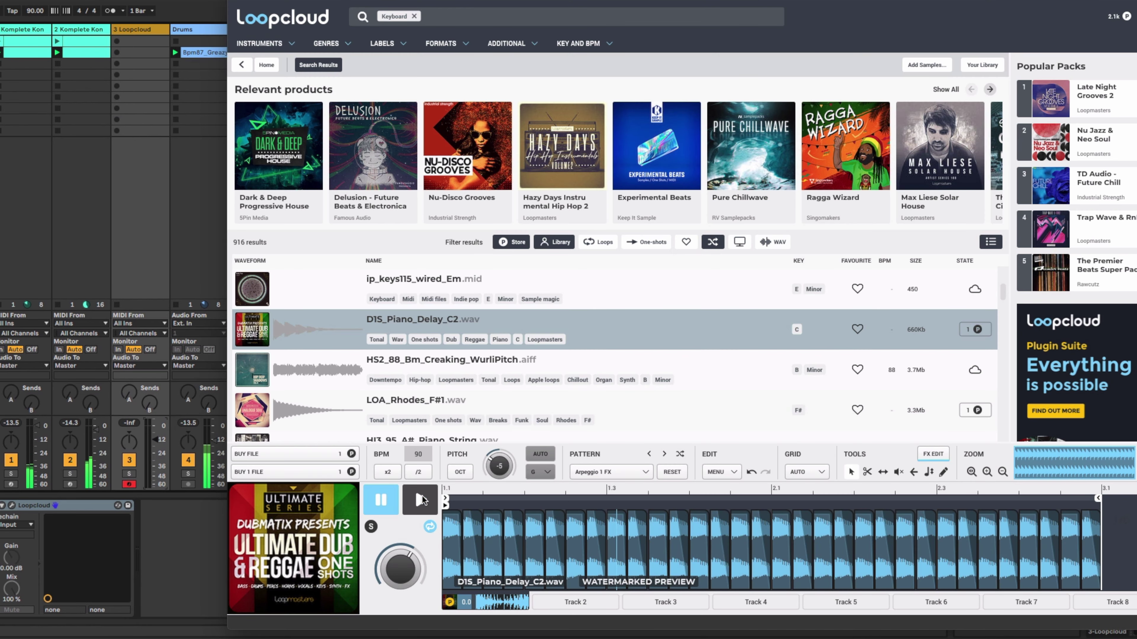
pyautogui.click(421, 499)
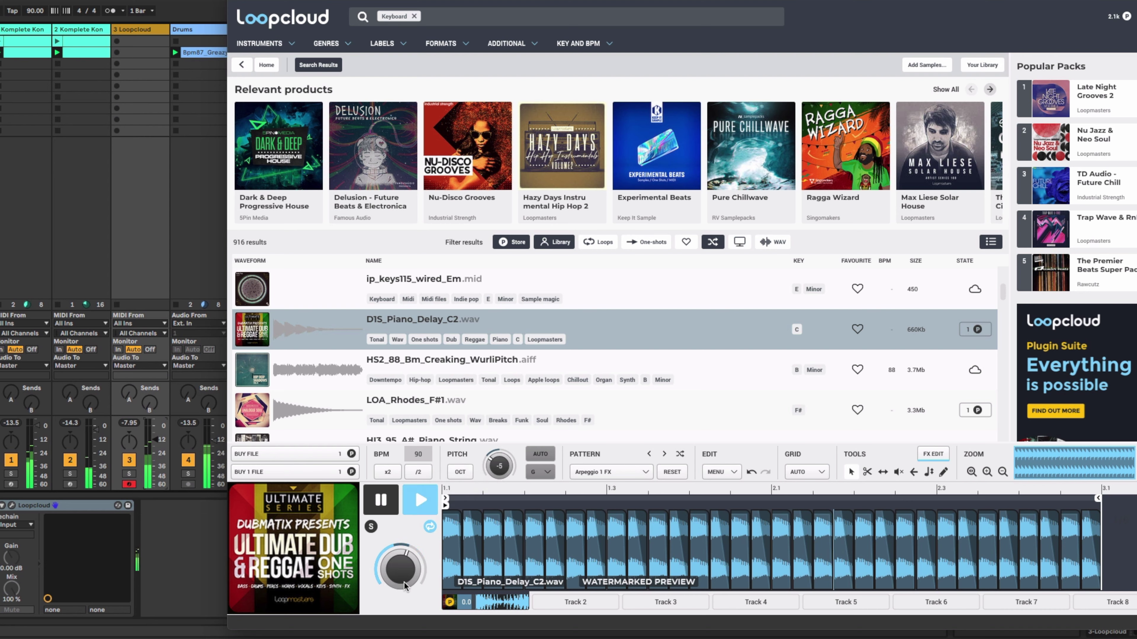
# Audition the Arpeggio 1, Arpeggio 2 FX, Arpeggio 2 and Arpeggio 3 FX patterns on the piano sample, and stop playback.
pyautogui.click(683, 451)
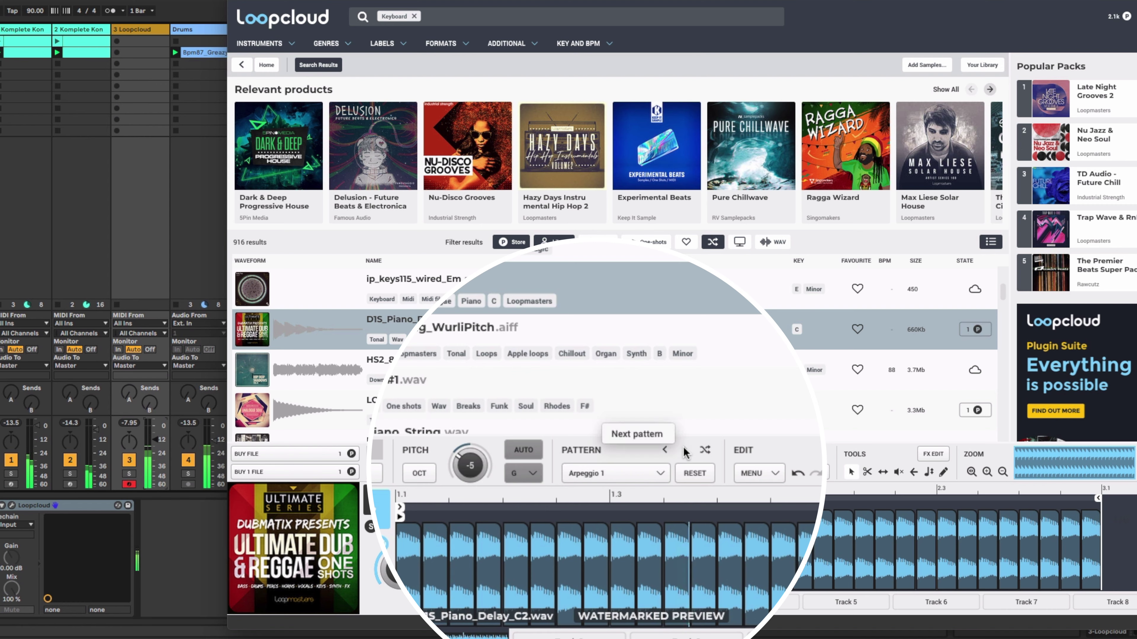
pyautogui.click(683, 451)
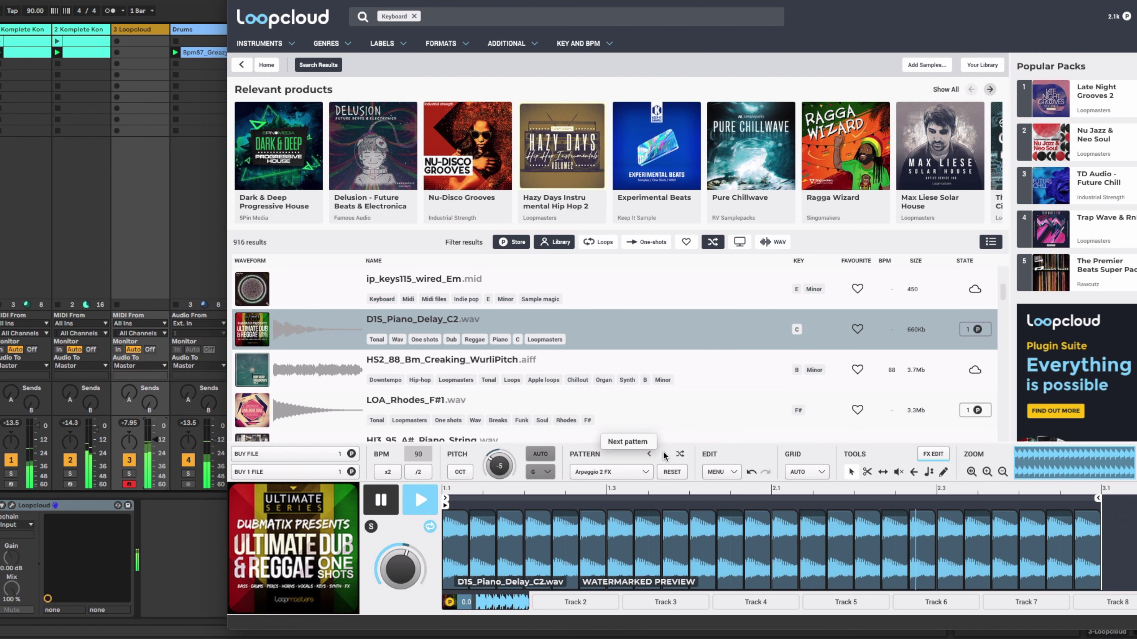
pyautogui.click(664, 454)
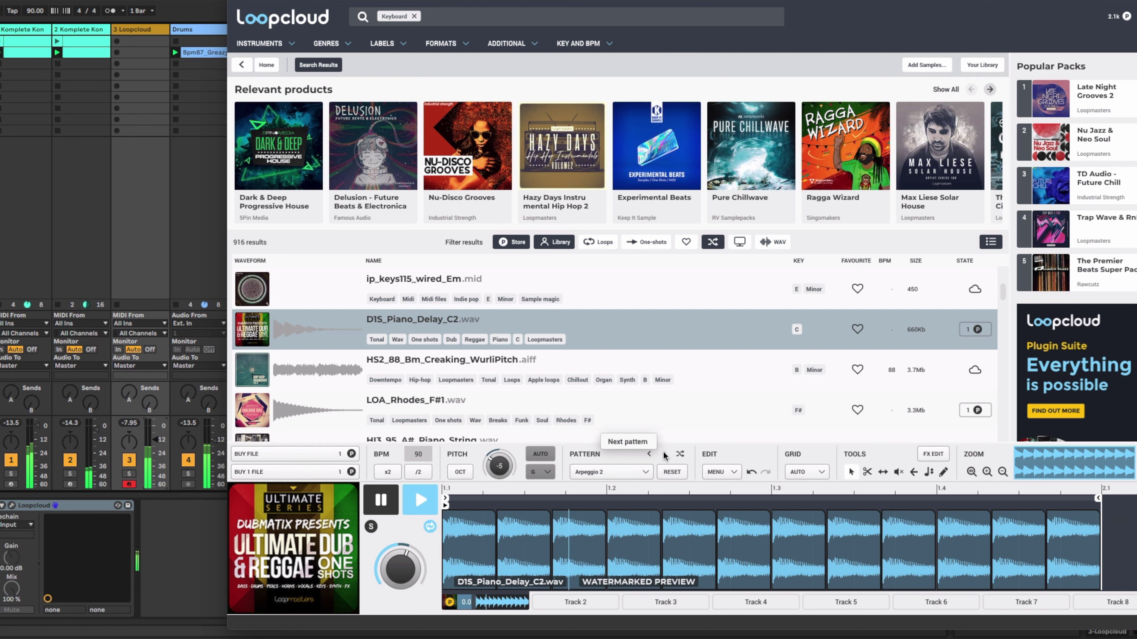
pyautogui.click(664, 454)
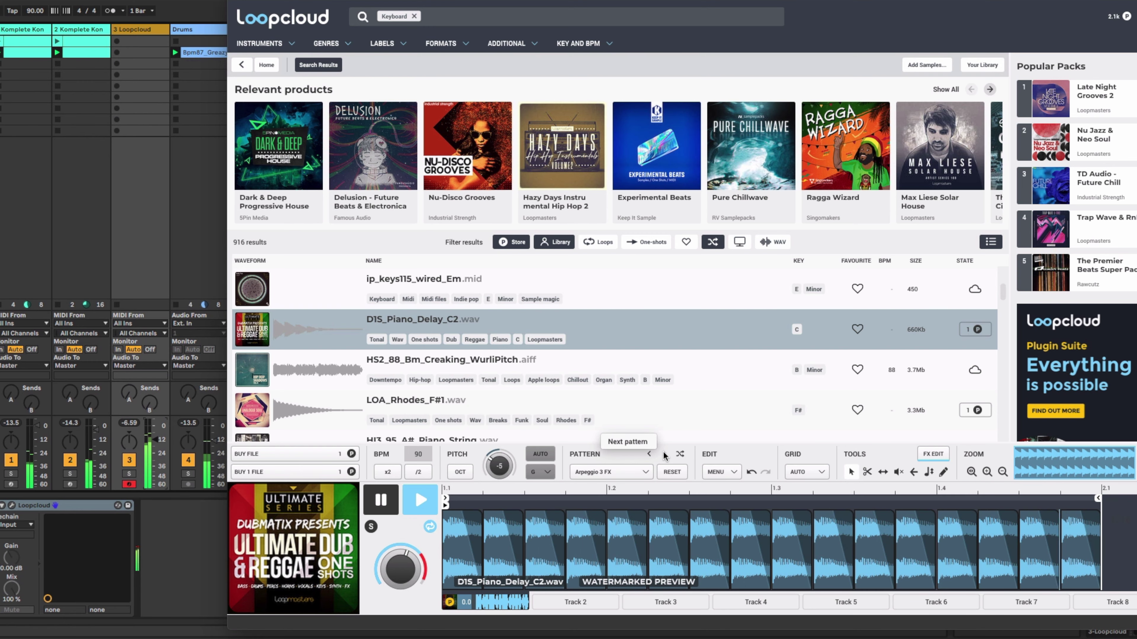
pyautogui.click(176, 524)
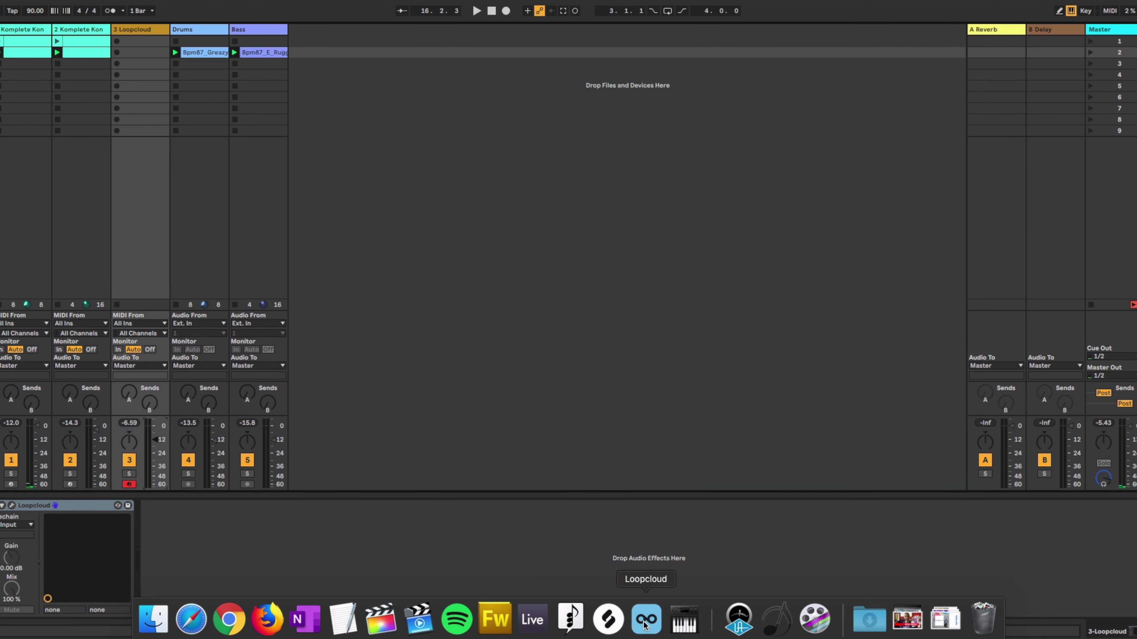
# Return to Loopcloud and narrow the keyboard results to hip-hop loops.
pyautogui.click(645, 622)
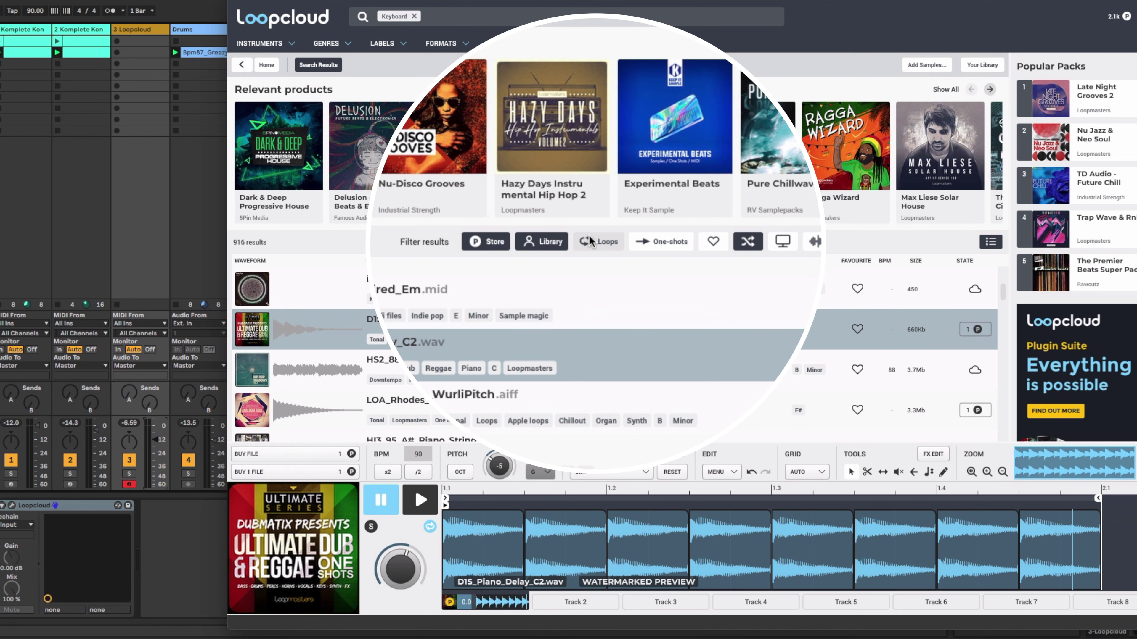
pyautogui.click(589, 243)
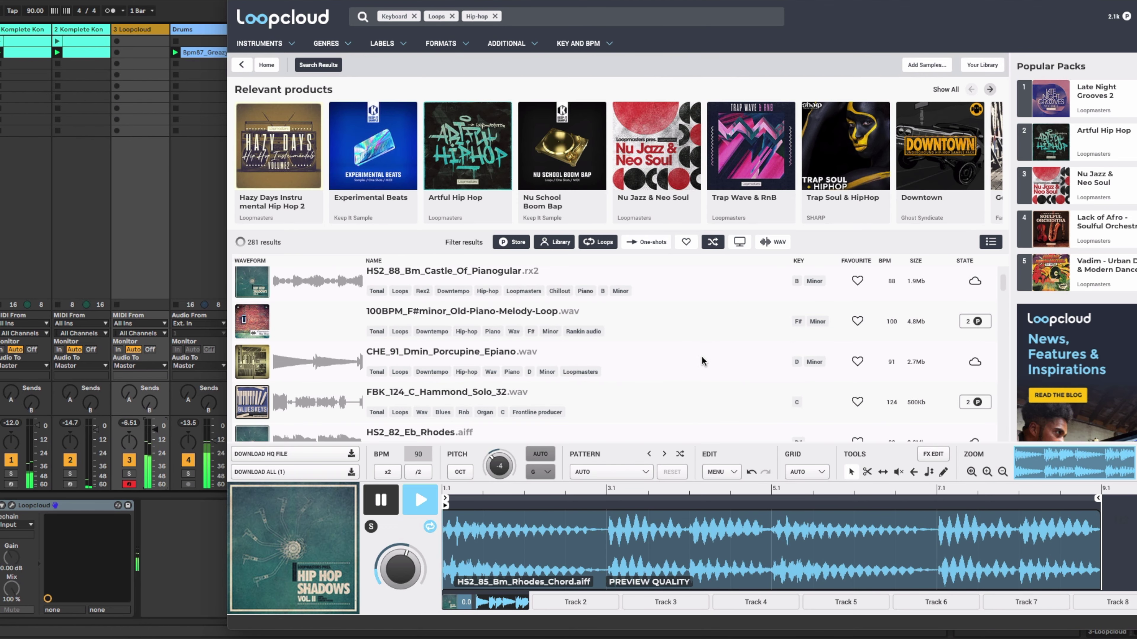
# Audition several hip-hop keyboard loops with the set, including 100BPM_F#minor_Old-Piano-Melody-Loop, ending on US_CT_key90s_flocks_F#m.
pyautogui.click(683, 325)
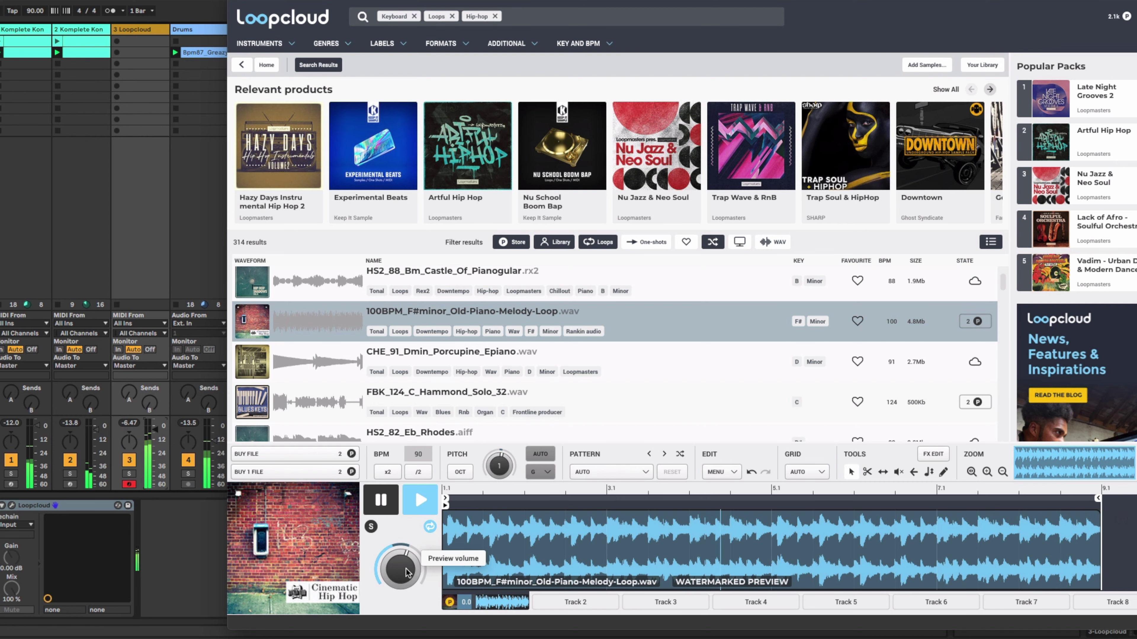
pyautogui.click(588, 403)
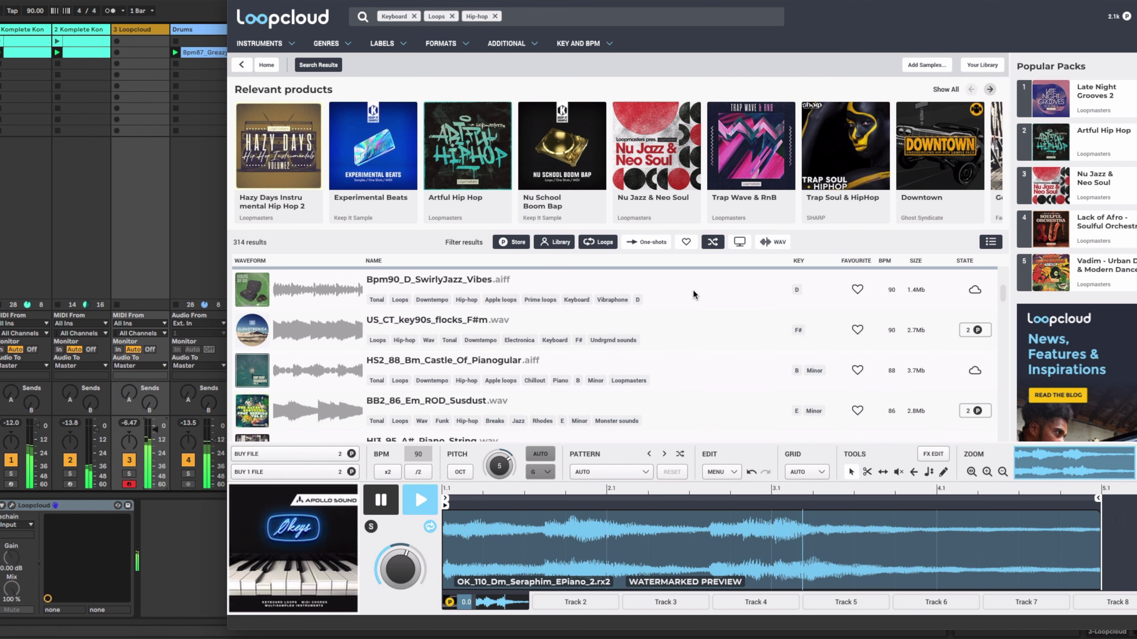
pyautogui.click(693, 290)
pyautogui.click(704, 323)
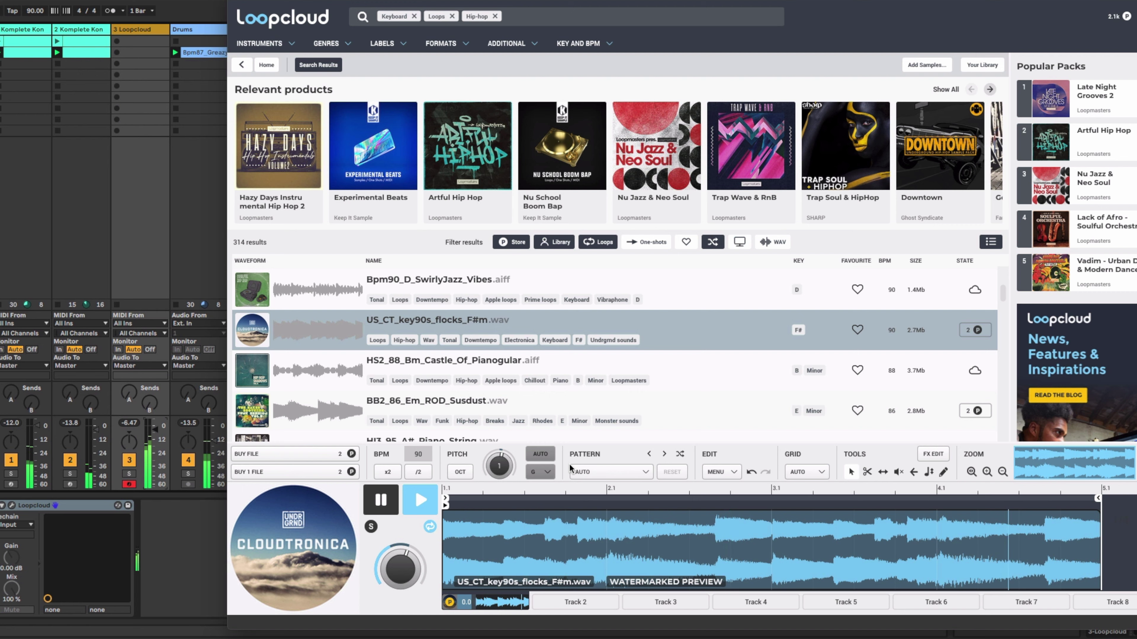
# Restart the US_CT_key90s_flocks_F#m preview and try it at double tempo, finishing with it at half tempo.
pyautogui.click(426, 486)
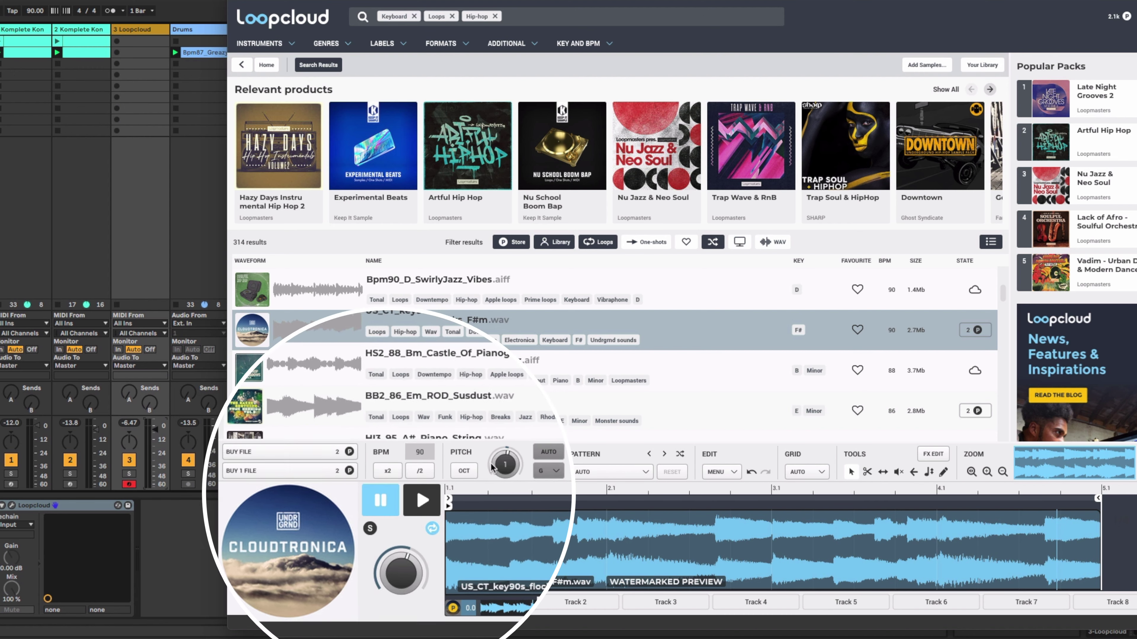
pyautogui.click(415, 507)
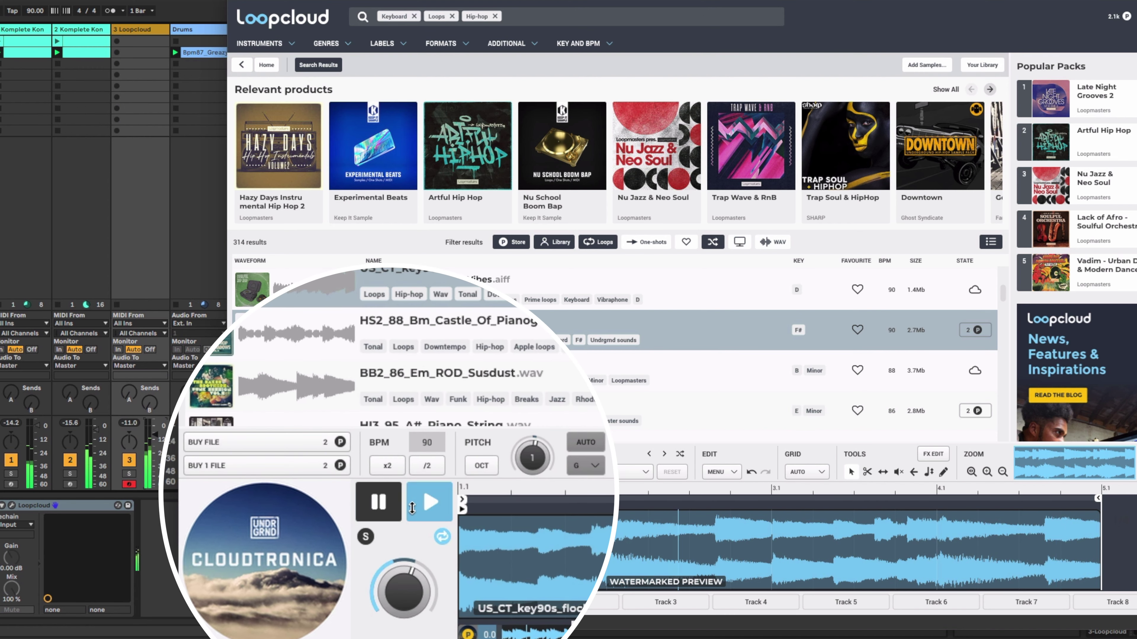
pyautogui.click(384, 468)
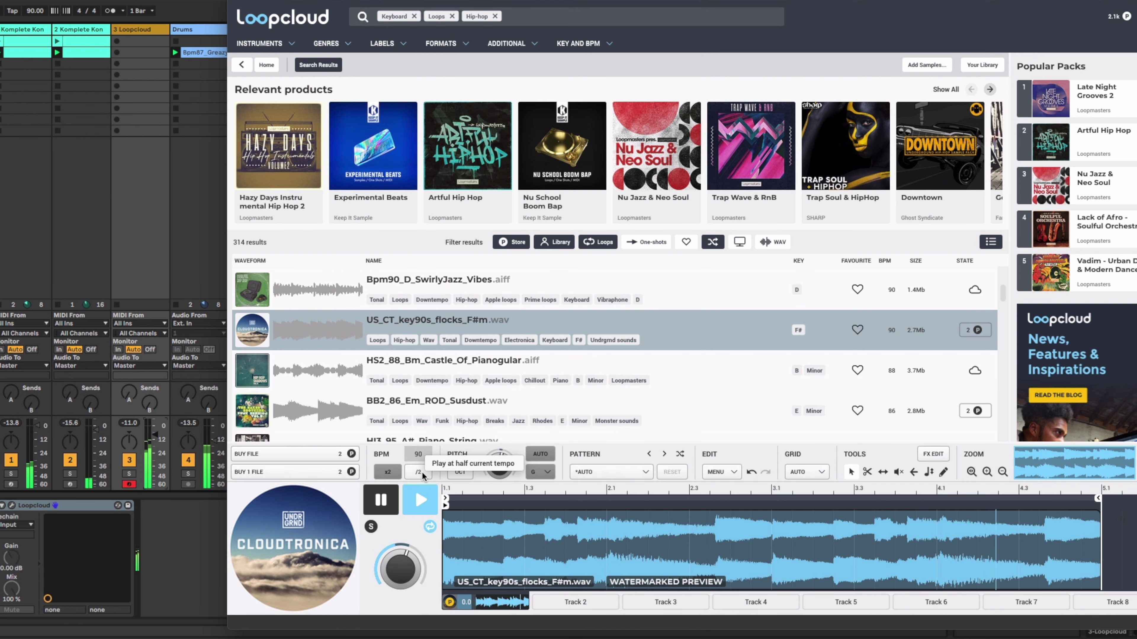
pyautogui.click(422, 472)
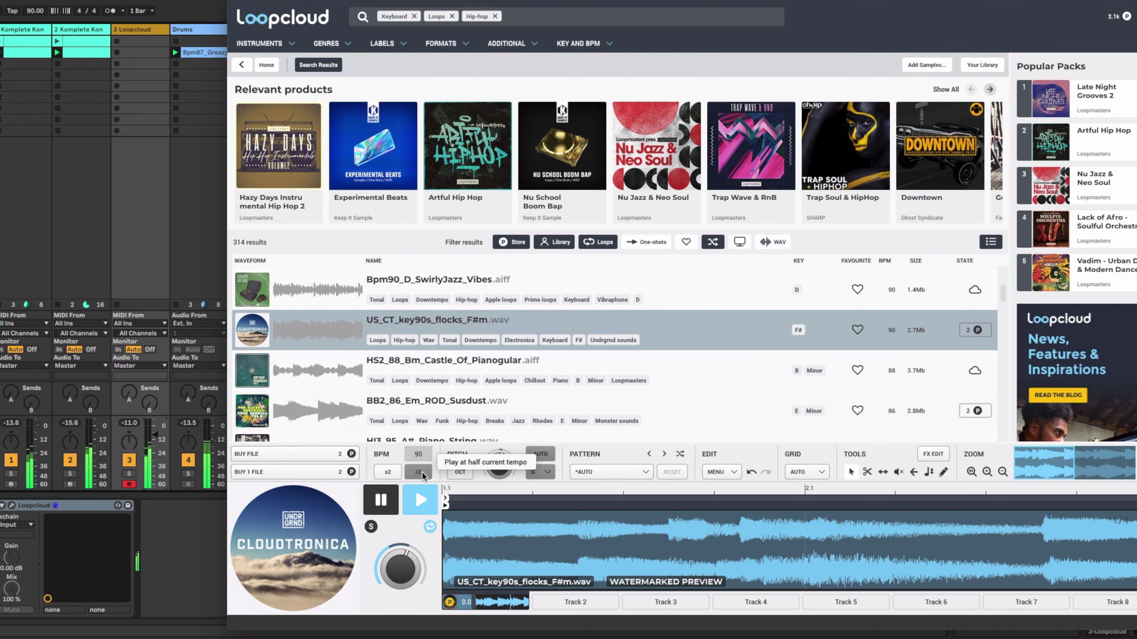
# Add a Reverb effect with the Little space preset to the US_CT_key90s_flocks_F#m loop and increase its size.
pyautogui.click(945, 450)
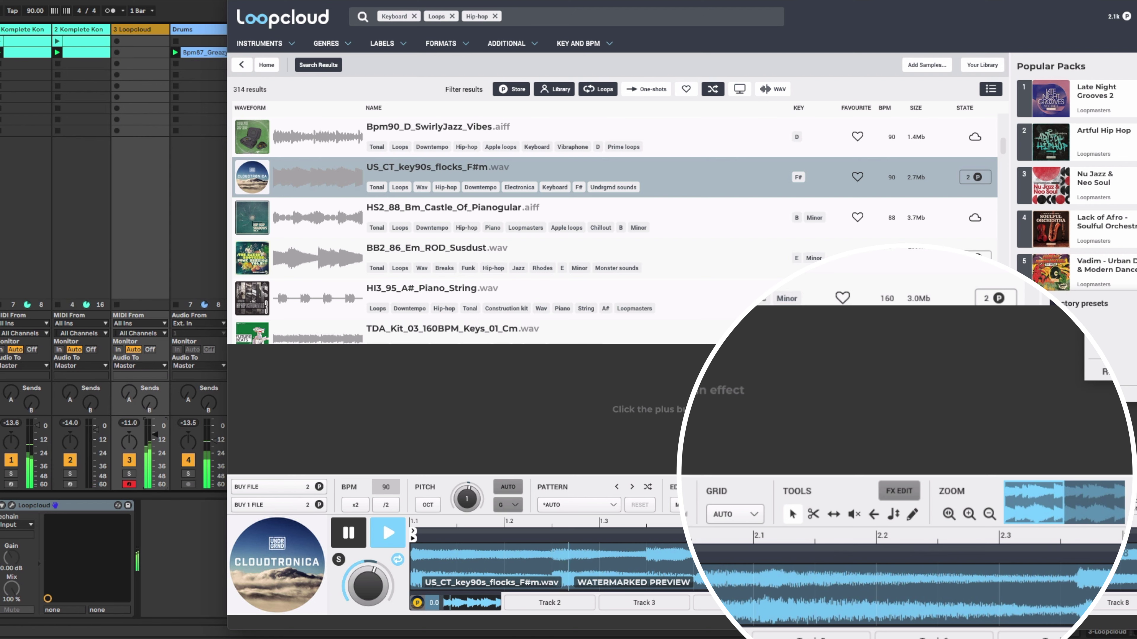
pyautogui.moveTo(1099, 351)
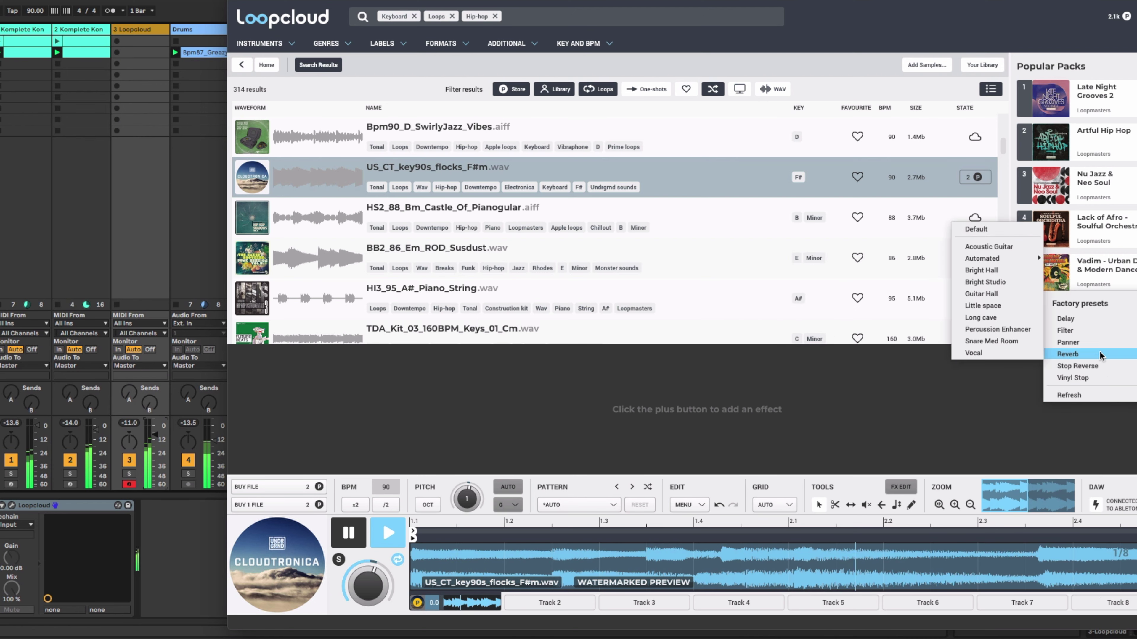
pyautogui.click(1001, 305)
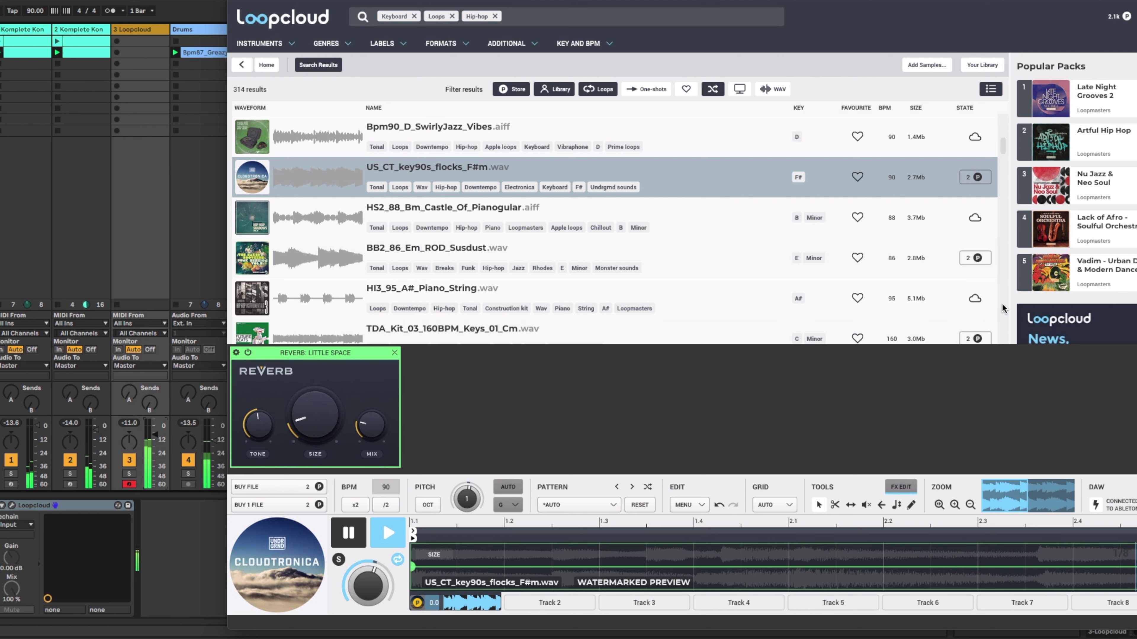
pyautogui.moveTo(328, 428); pyautogui.dragTo(325, 407)
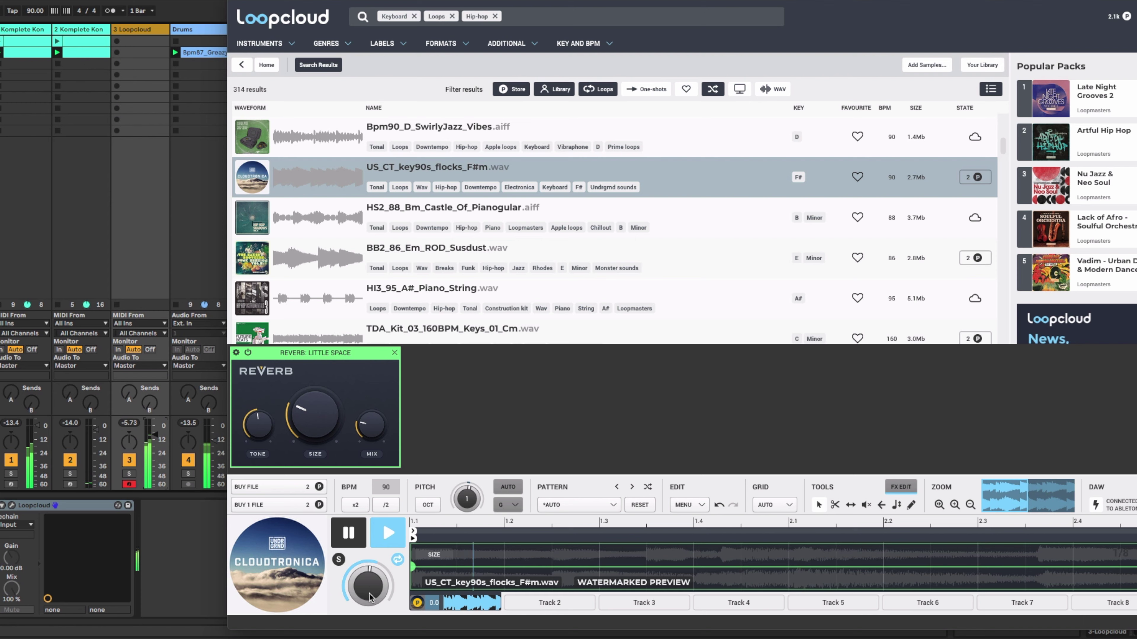
# Buy and download the US_CT_key90s_flocks_F#m loop and add its processed version as a second-scene clip on a new audio track.
pyautogui.click(245, 512)
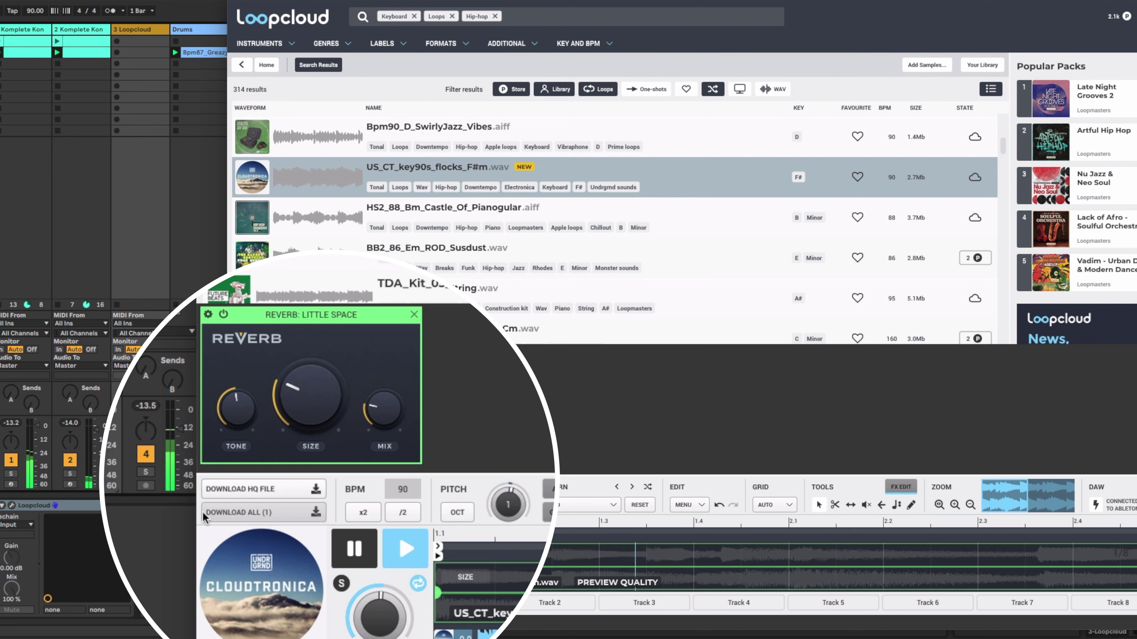
pyautogui.click(206, 513)
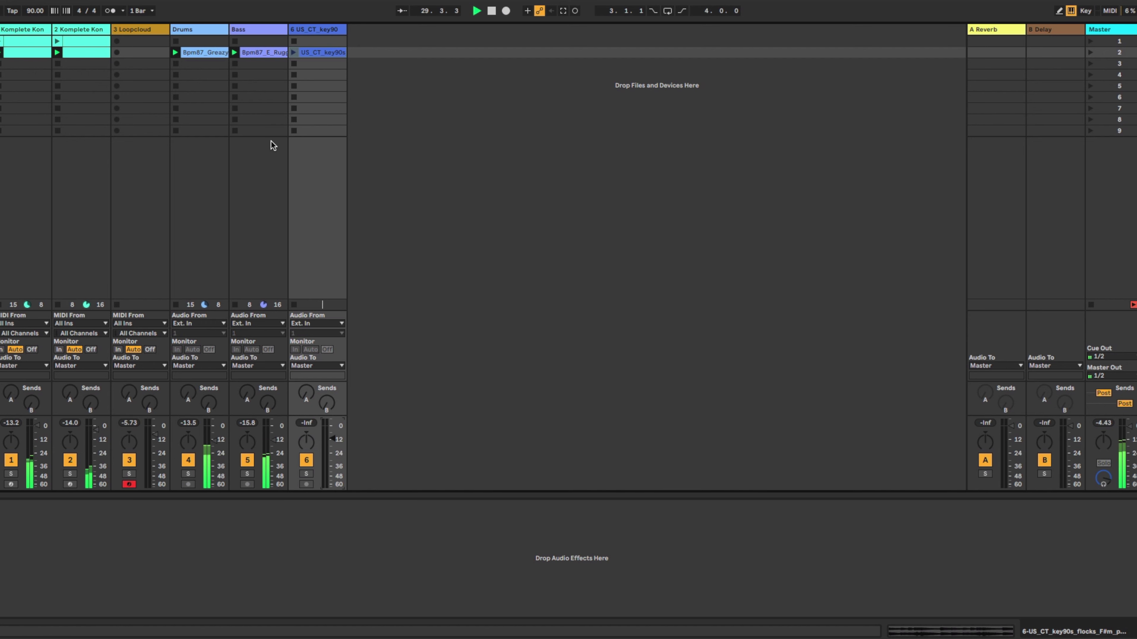
# Launch the US_CT_key90s clip with the set and lower its track volume to -16.0 dB.
pyautogui.click(294, 53)
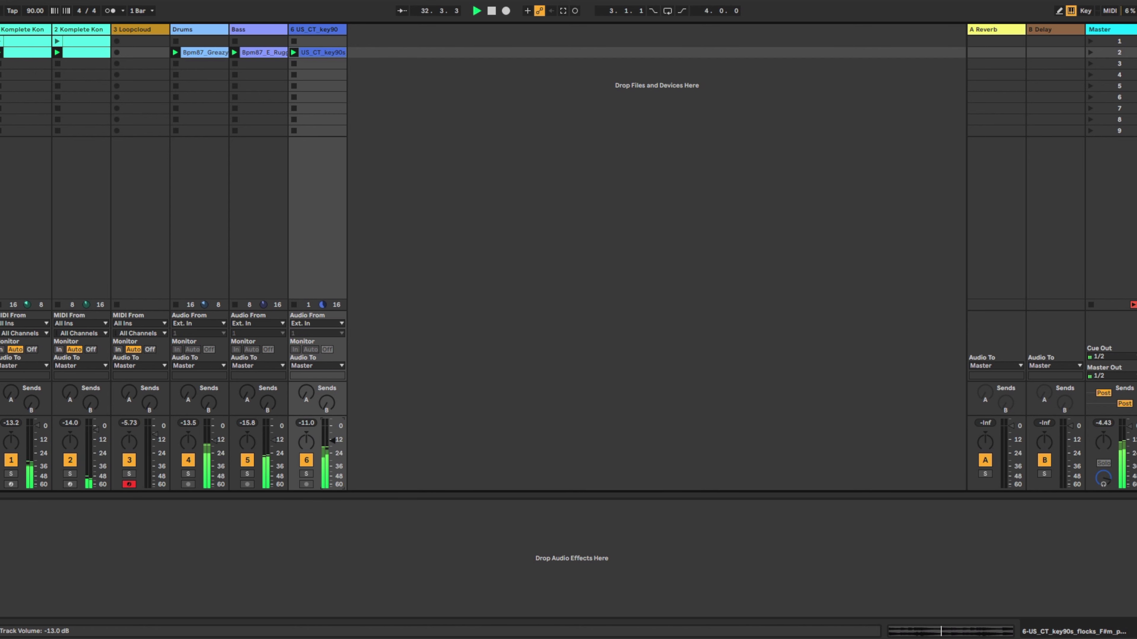
pyautogui.moveTo(335, 442); pyautogui.dragTo(335, 444)
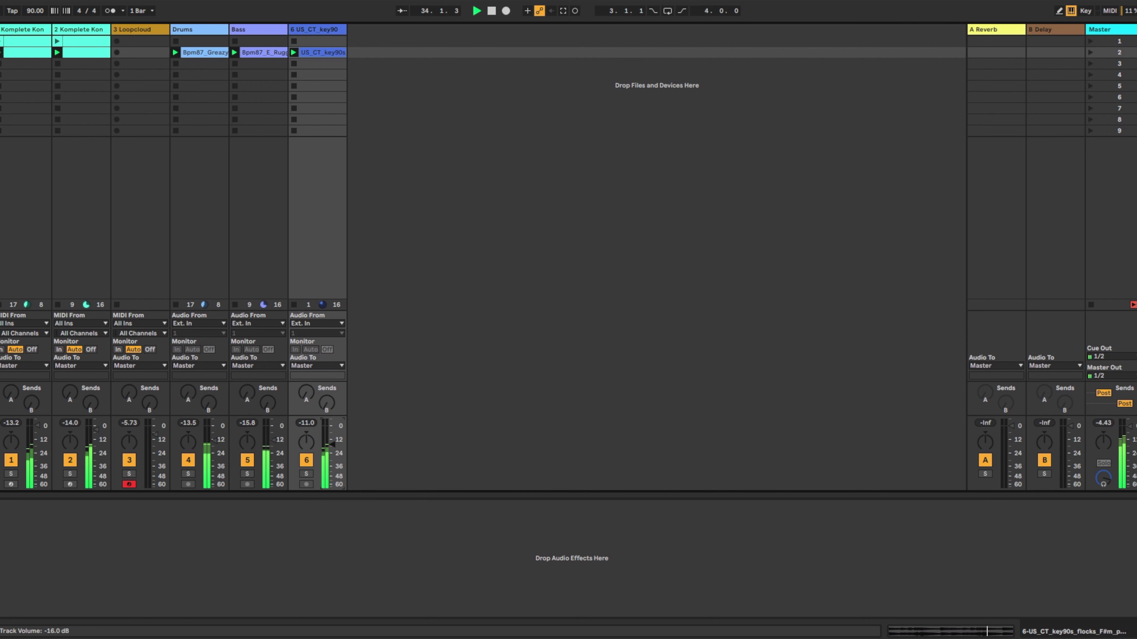